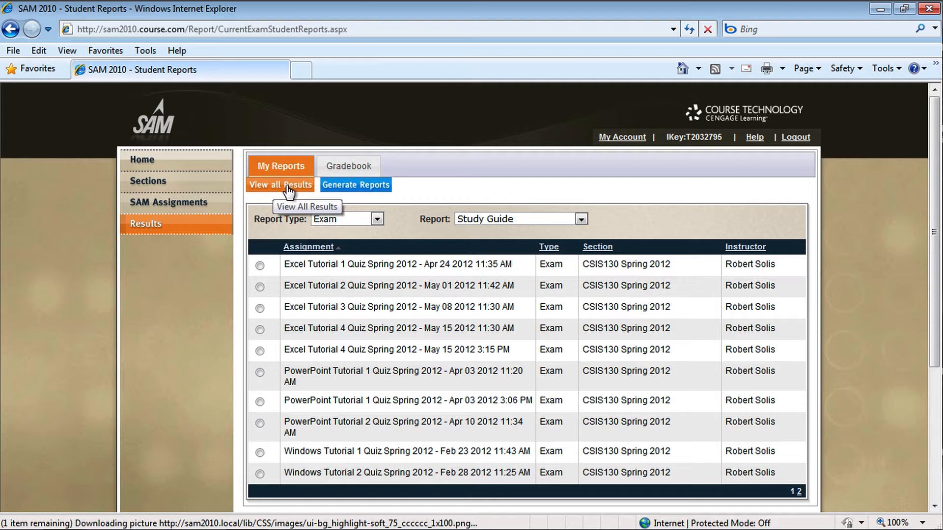
Copy all the Exam rows from the SAM Results Overall report and paste them at A1 of Sheet1 in the Excel workbook
key(alt+Tab)
key(Tab)
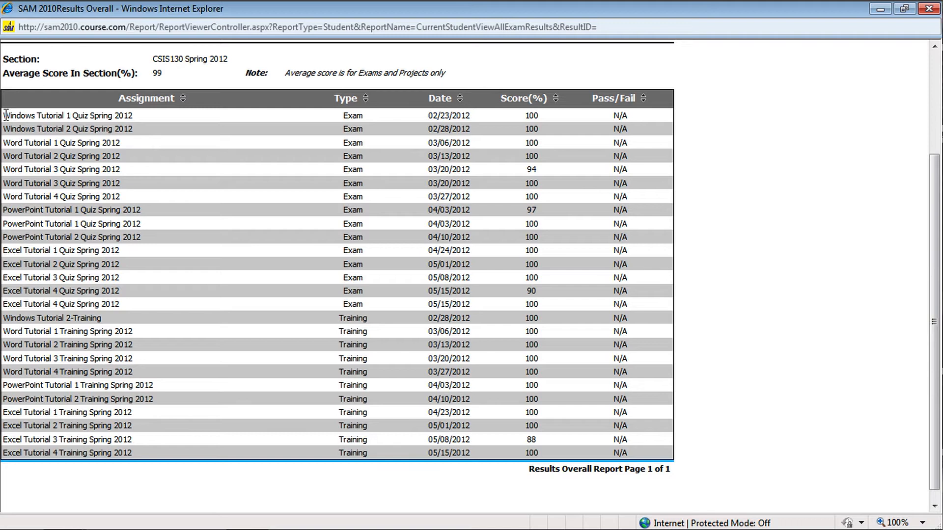
drag(5, 116, 638, 306)
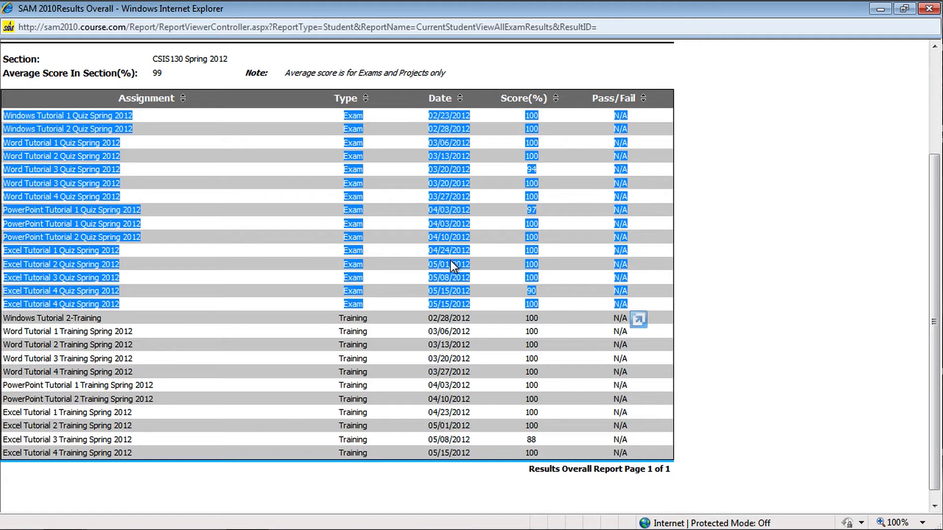
key(alt+Tab)
key(alt+Tab)
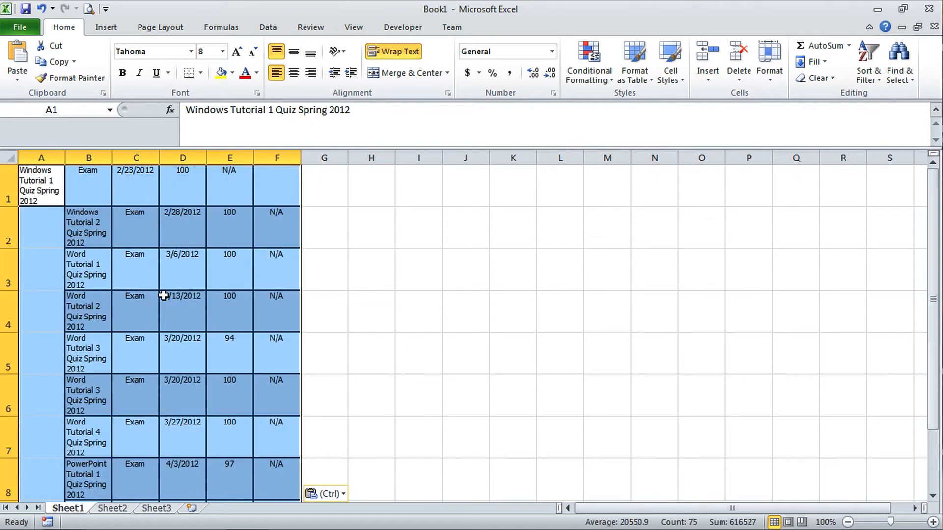
scroll(355, 344, down, 5)
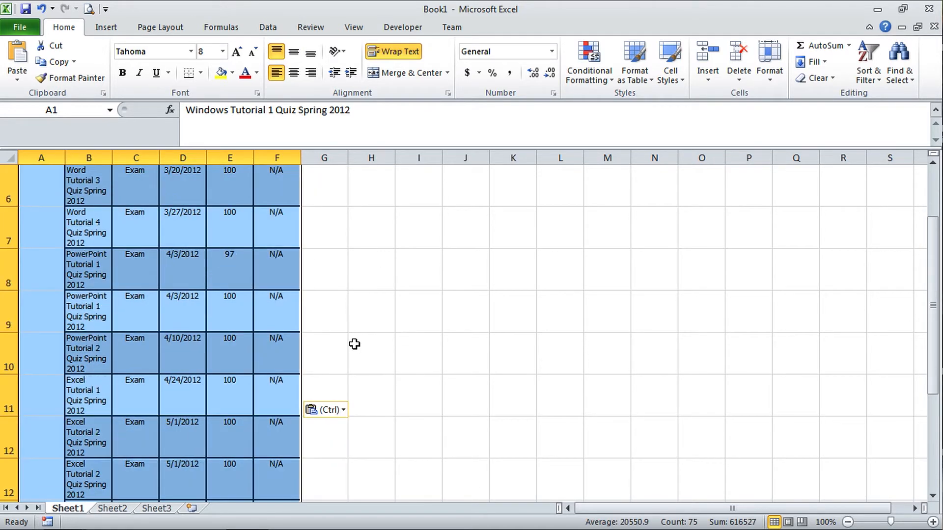
scroll(354, 343, up, 5)
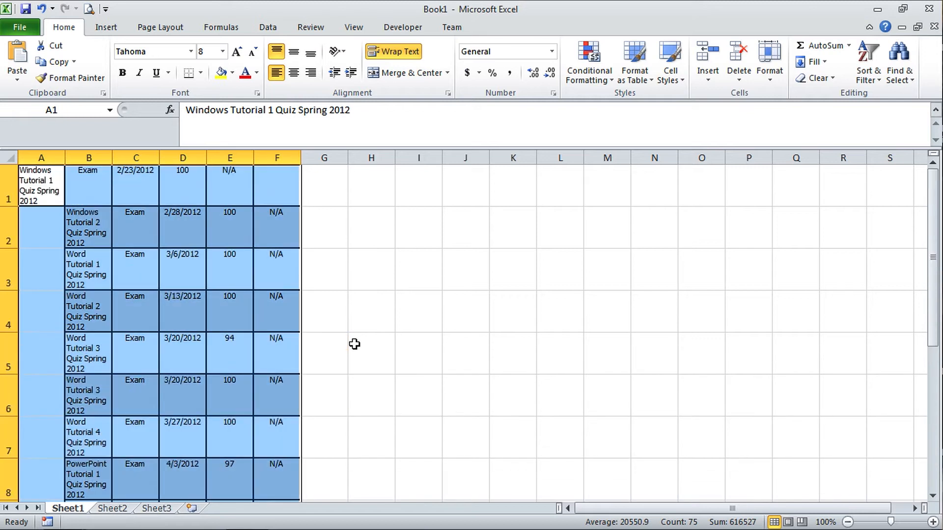
click(390, 341)
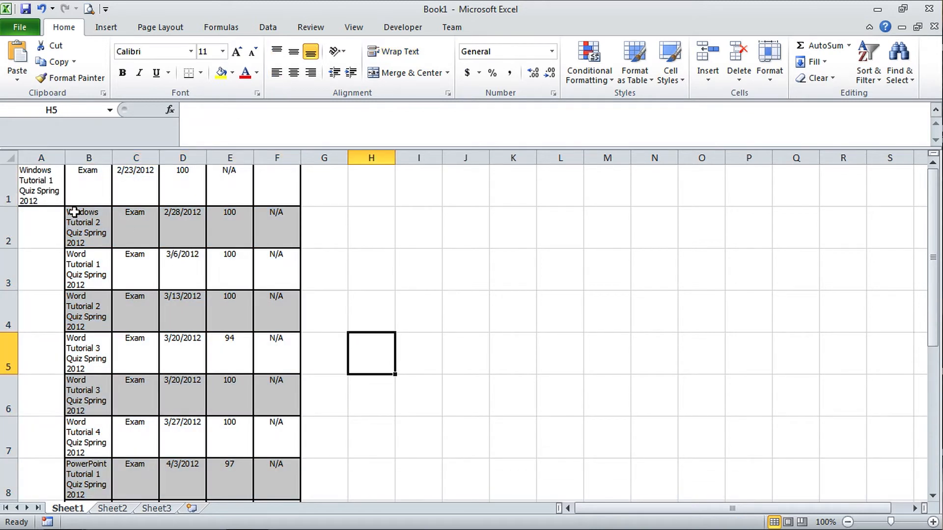
Move the first record in A1:E1 one column over to B1:F1 so it lines up with the rows beneath
drag(47, 189, 213, 187)
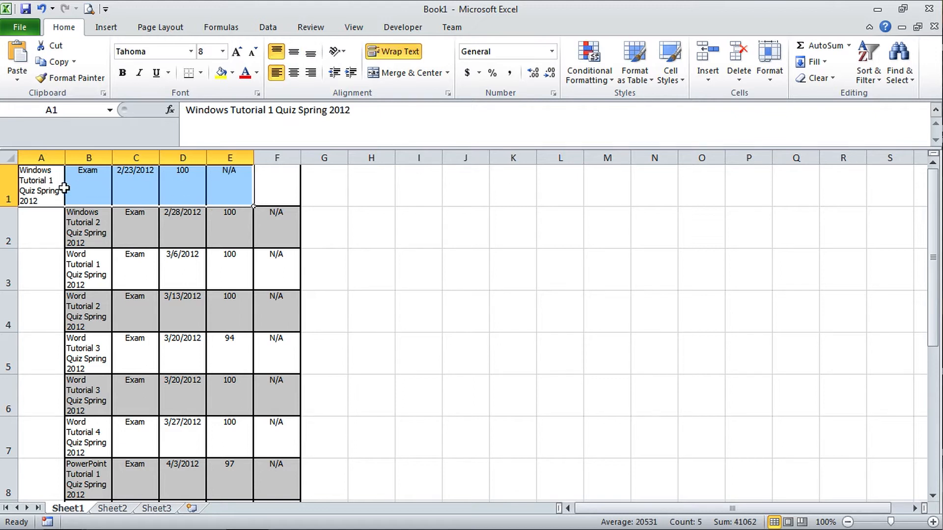
drag(39, 189, 233, 183)
drag(42, 209, 96, 195)
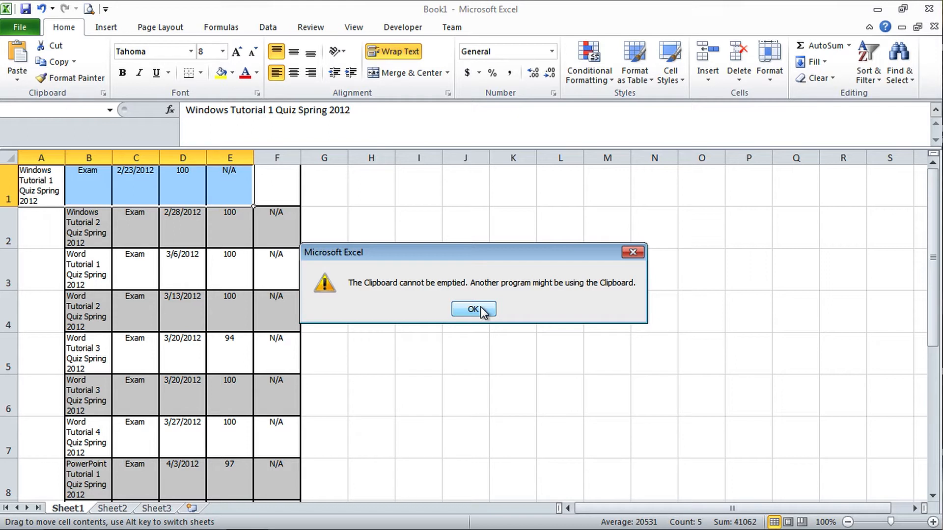
click(461, 308)
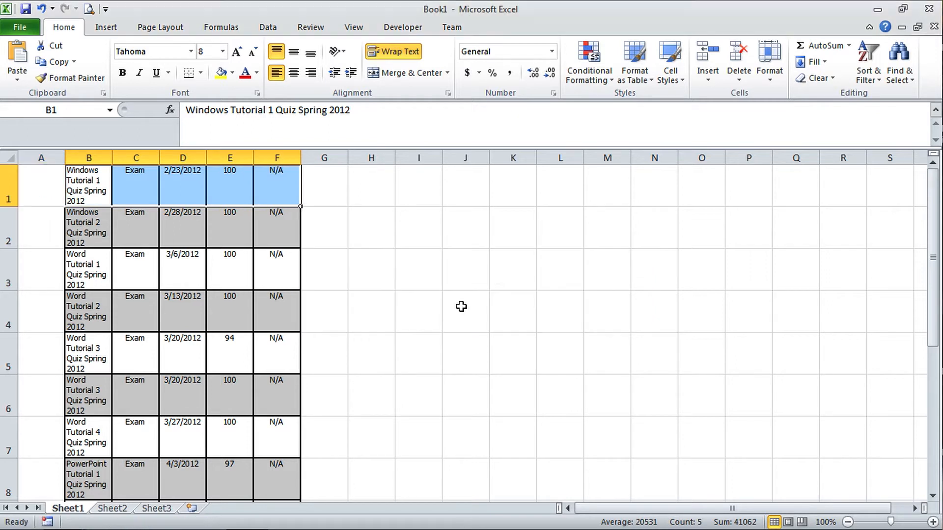
click(424, 268)
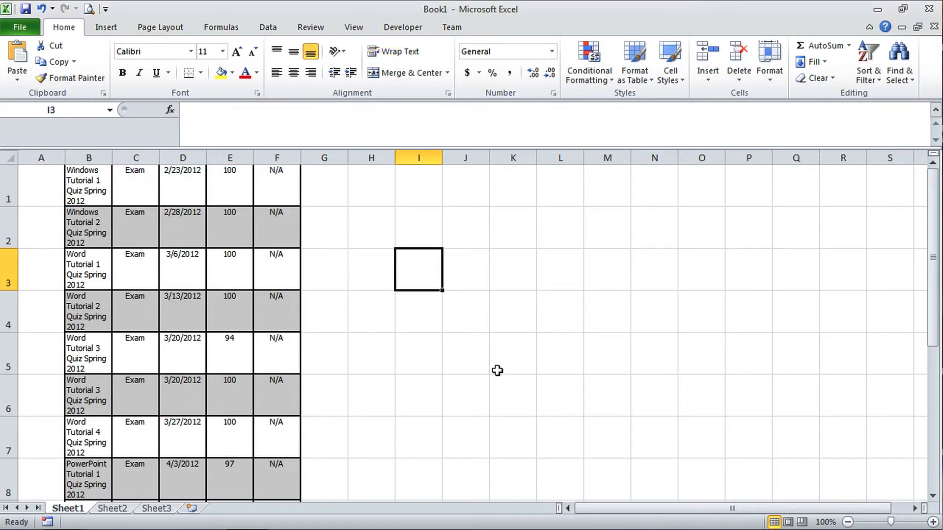
Delete the empty column A
click(41, 157)
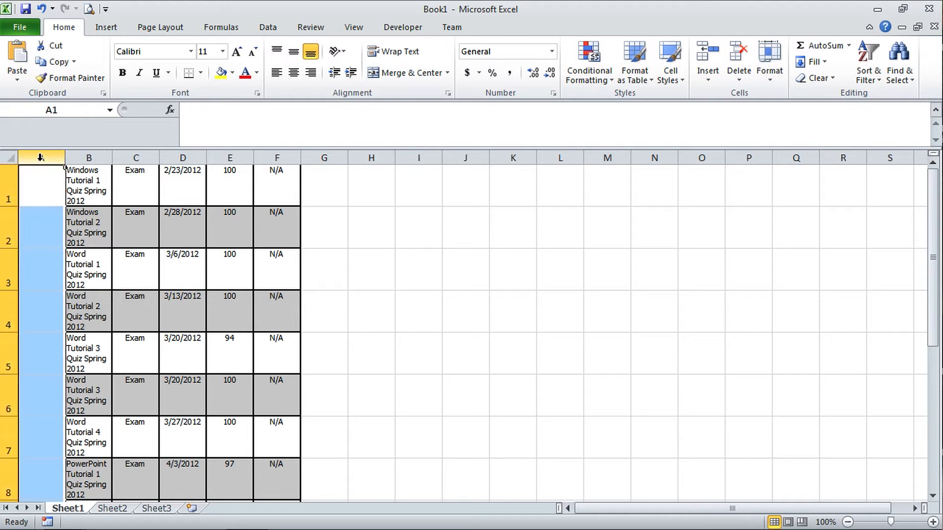
right_click(41, 157)
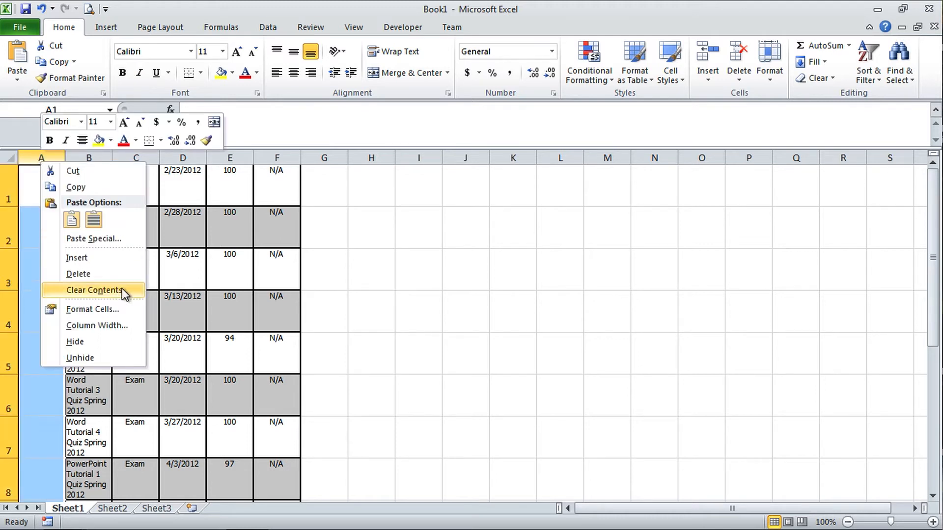
click(108, 275)
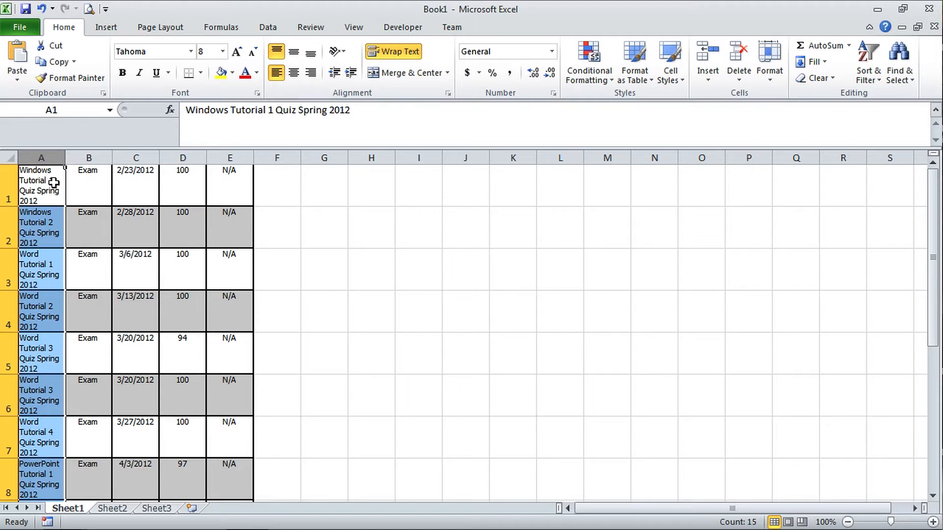
Widen and auto-fit all columns of the sheet so each quiz name fits on one line, and auto-fit the row heights
click(10, 158)
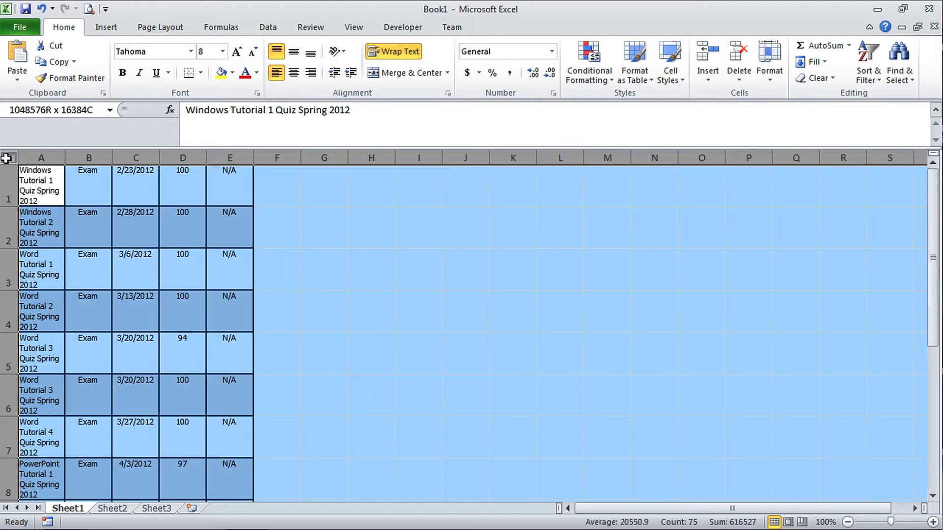
double_click(64, 161)
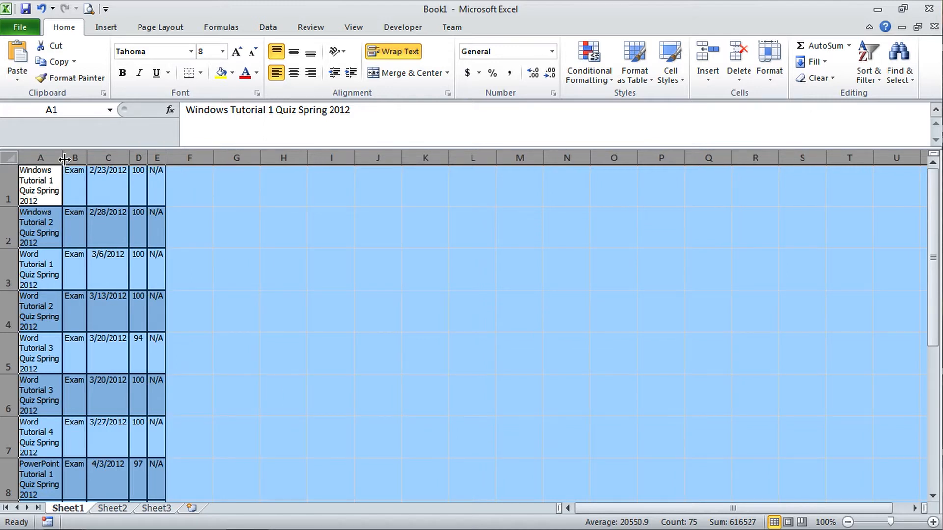
drag(65, 160, 318, 157)
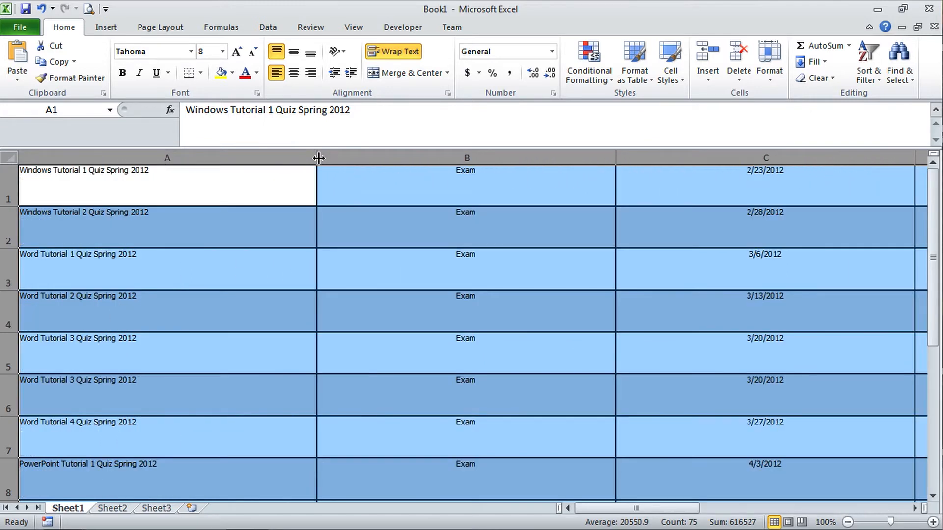
double_click(319, 158)
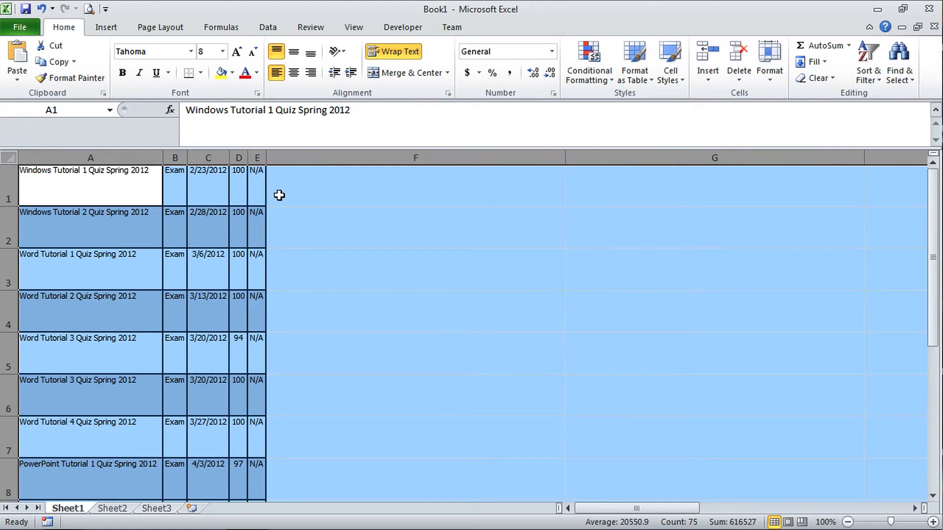
double_click(7, 206)
click(362, 236)
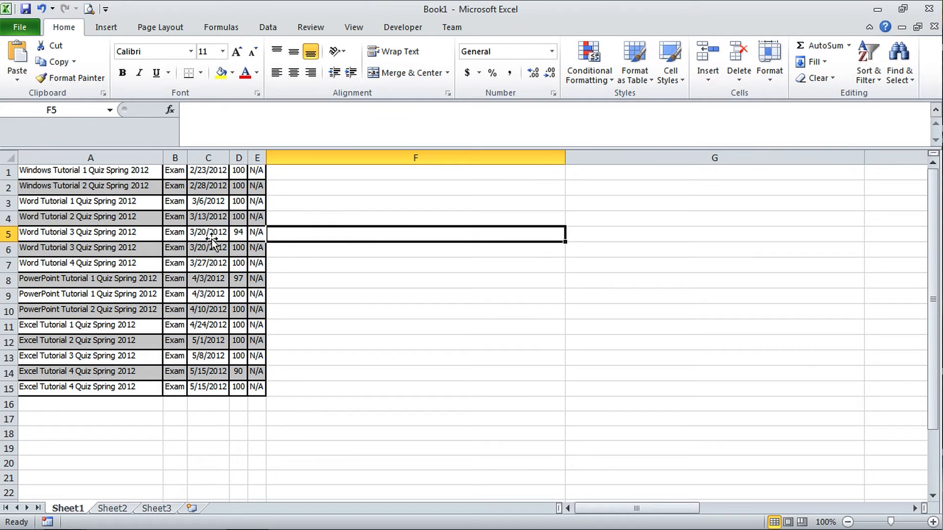
Delete the column of Exam types and the column of dates, leaving the quiz names in column A
click(92, 158)
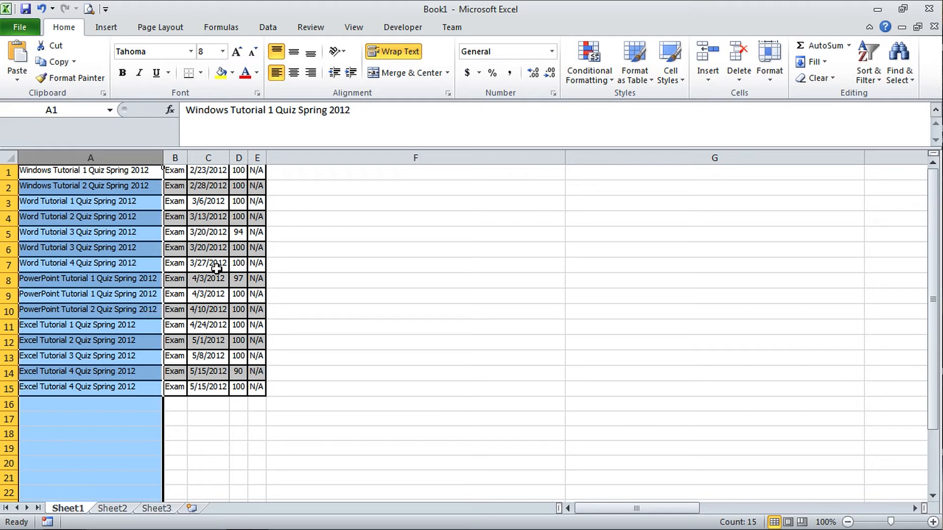
click(176, 156)
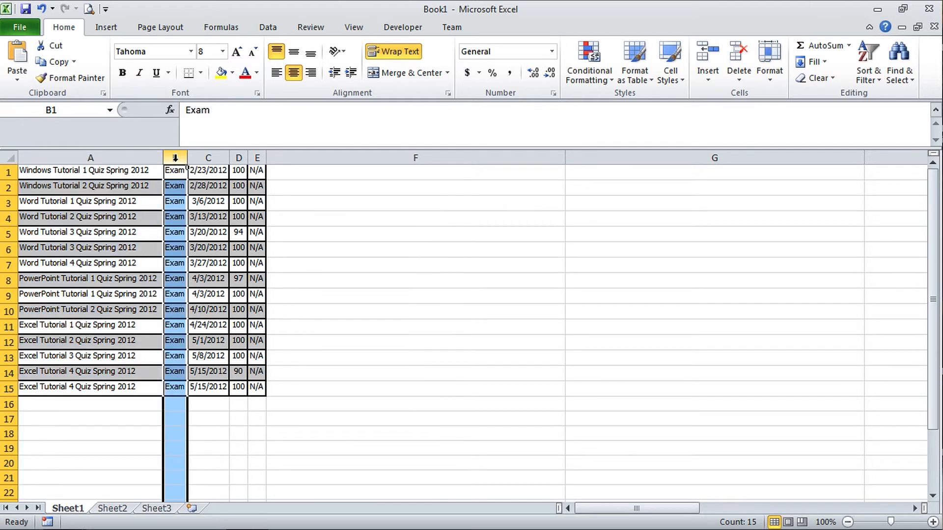
right_click(175, 162)
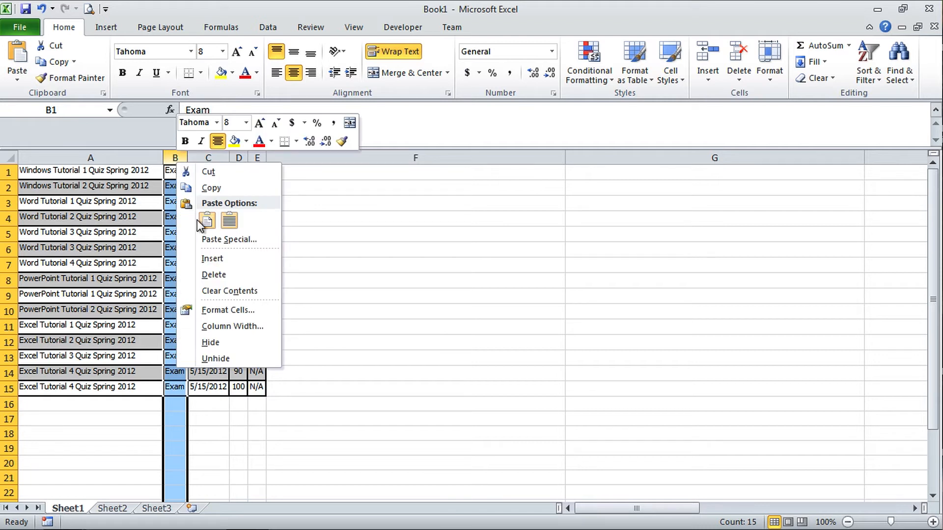
click(215, 273)
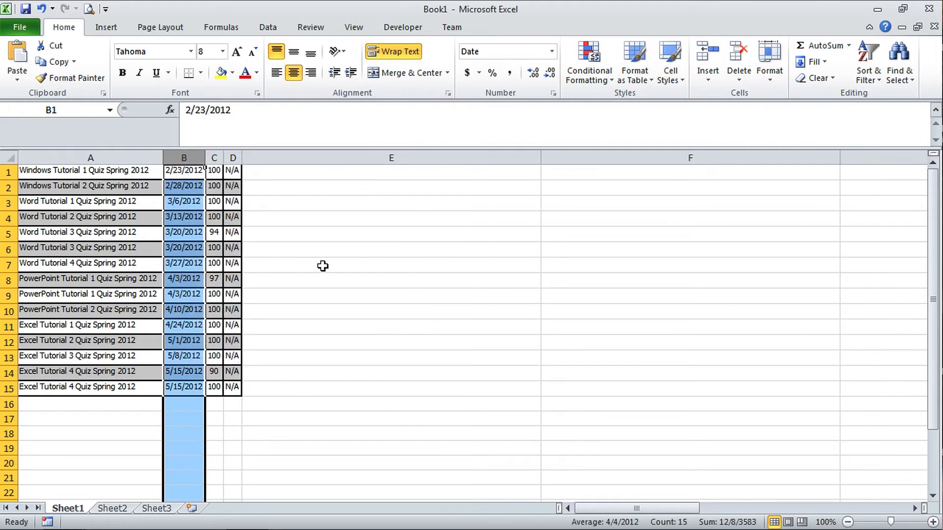
right_click(187, 160)
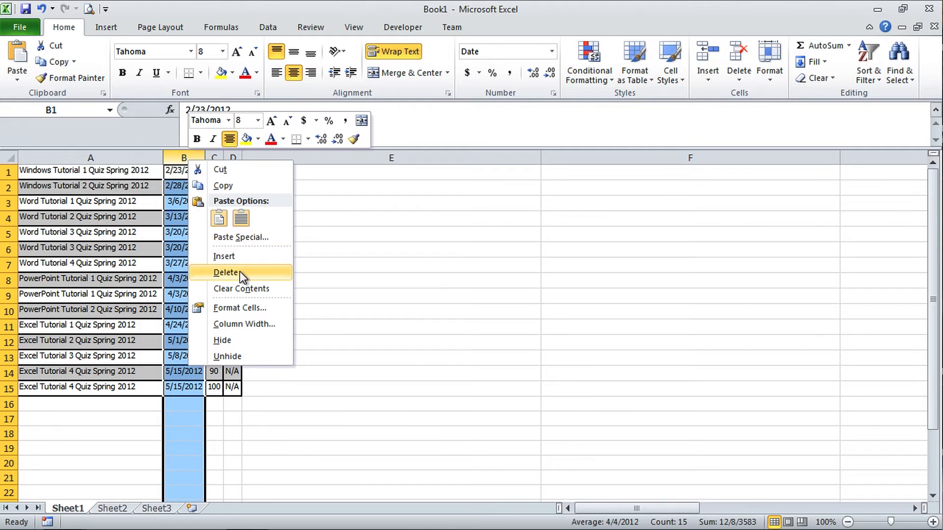
click(240, 272)
Delete the N/A column that follows the scores
click(191, 158)
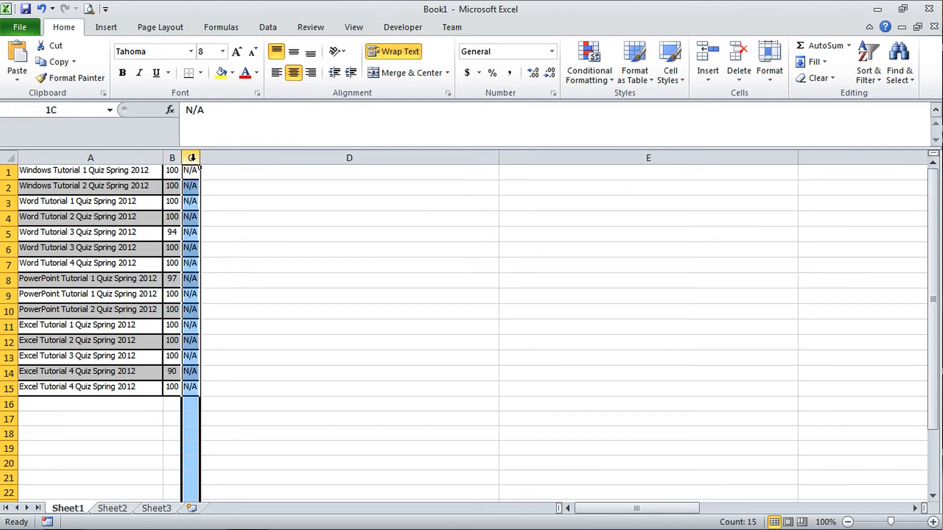
right_click(193, 159)
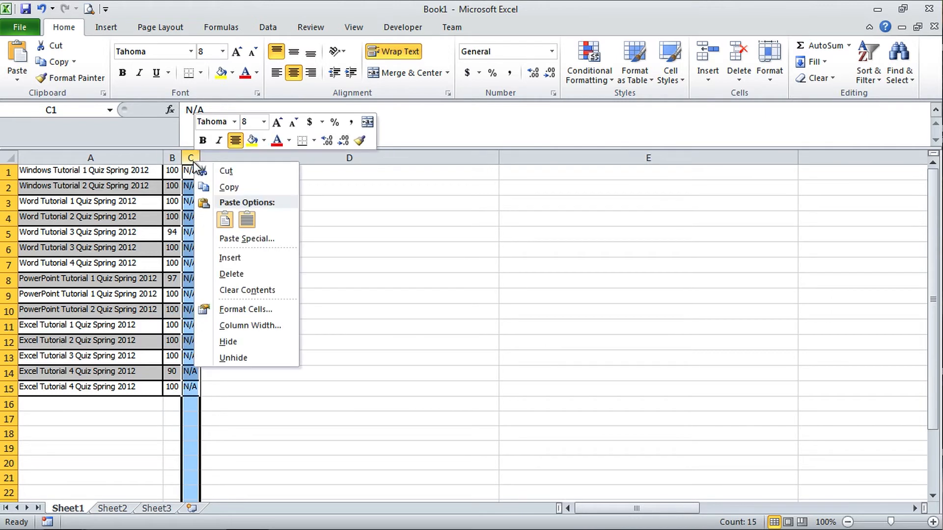
click(248, 273)
click(288, 278)
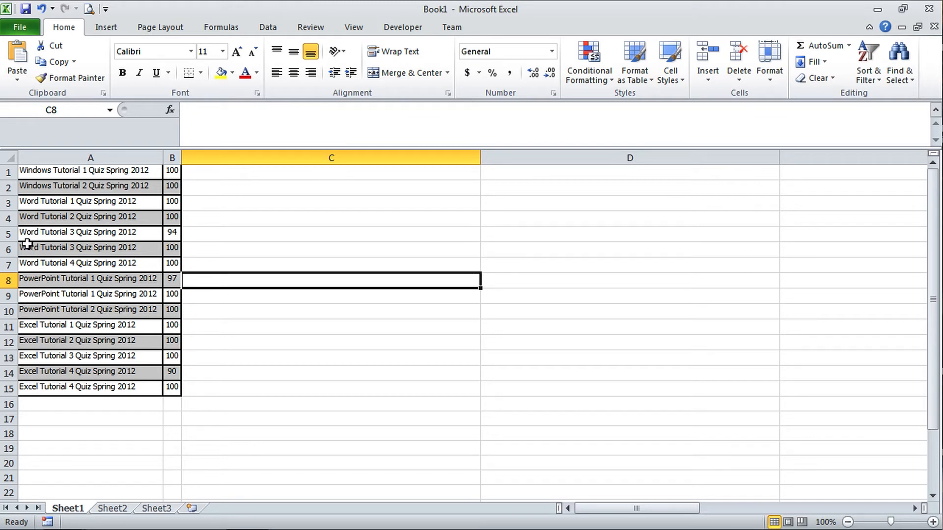
Delete row 6, the second Word Tutorial 3 Quiz entry, keeping the first attempt in row 5
drag(8, 236, 8, 250)
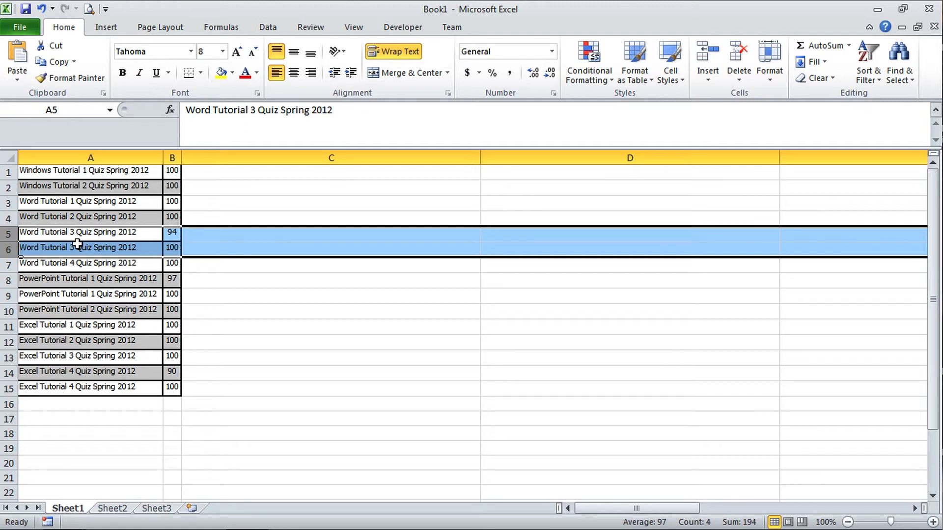
click(8, 233)
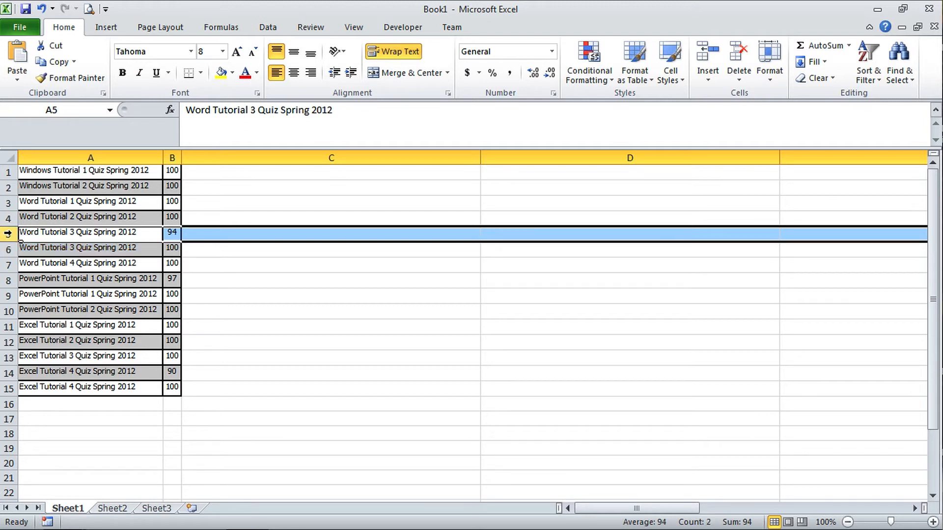
click(8, 249)
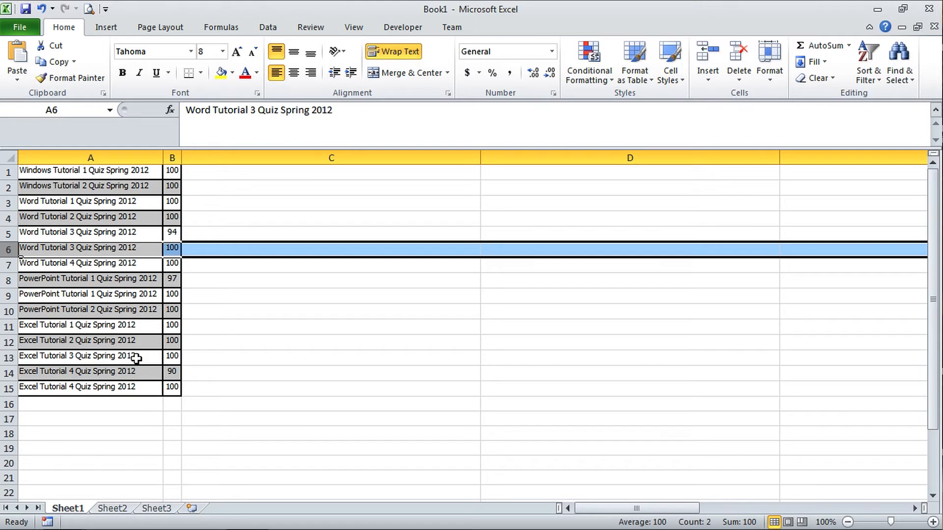
right_click(11, 249)
click(51, 362)
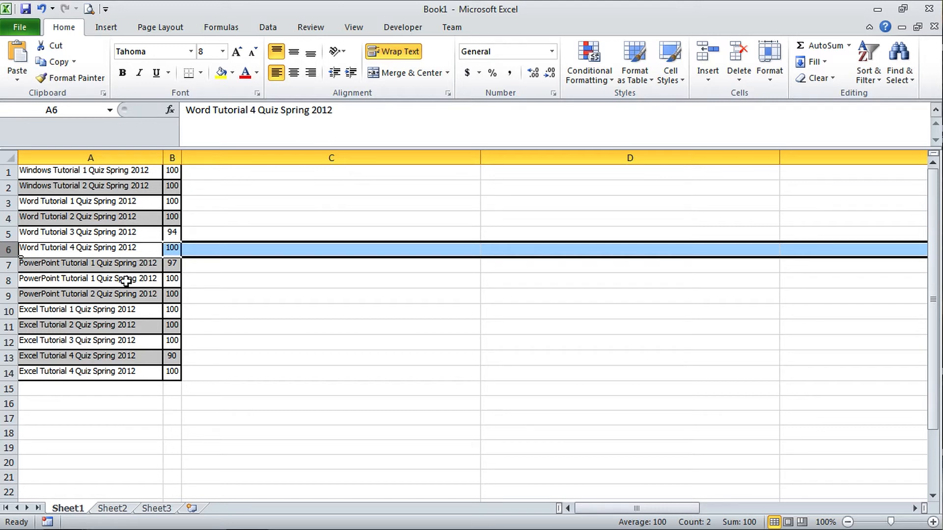
Delete the second-attempt rows of the PowerPoint Tutorial 1 Quiz and the Excel Tutorial 4 Quiz
click(10, 281)
right_click(11, 281)
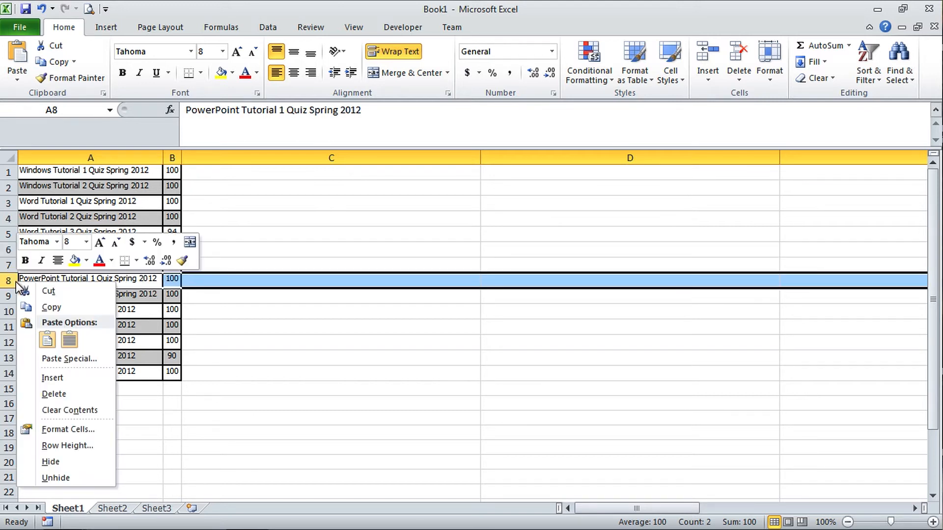
click(72, 393)
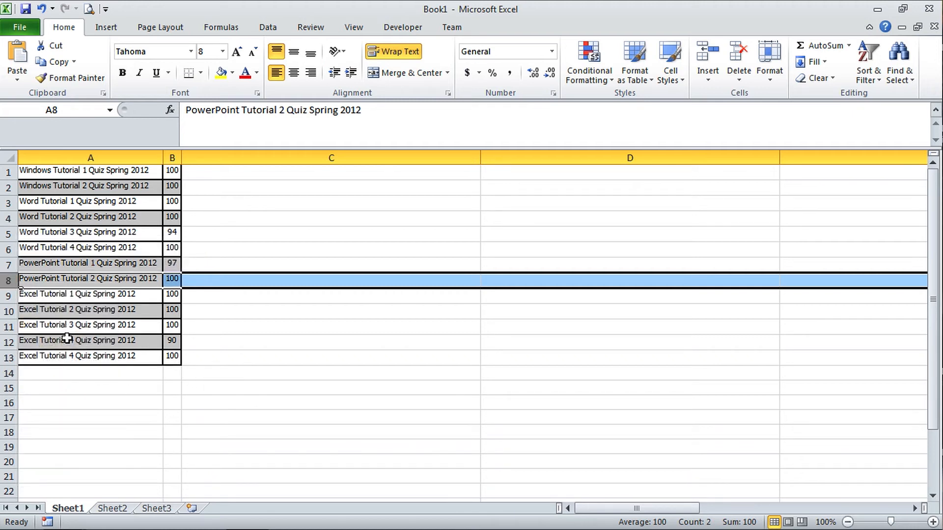
click(8, 358)
right_click(9, 358)
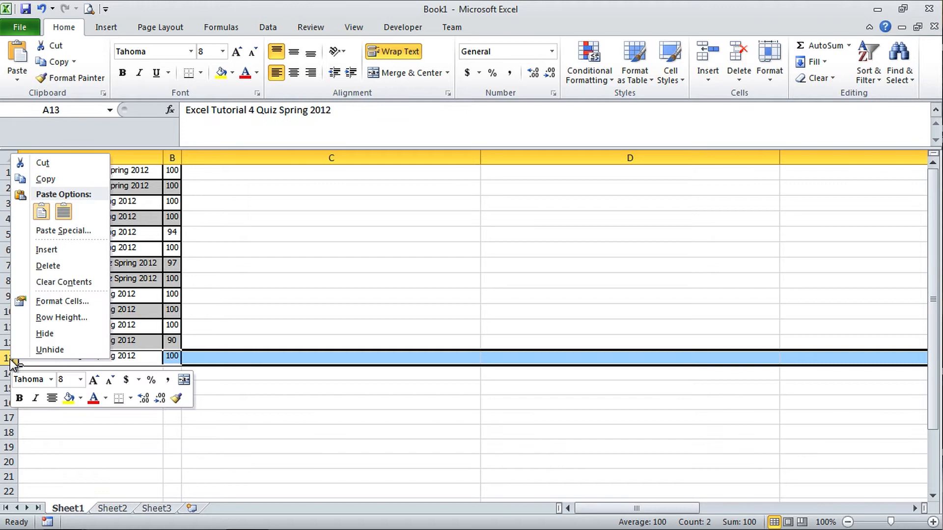
click(41, 264)
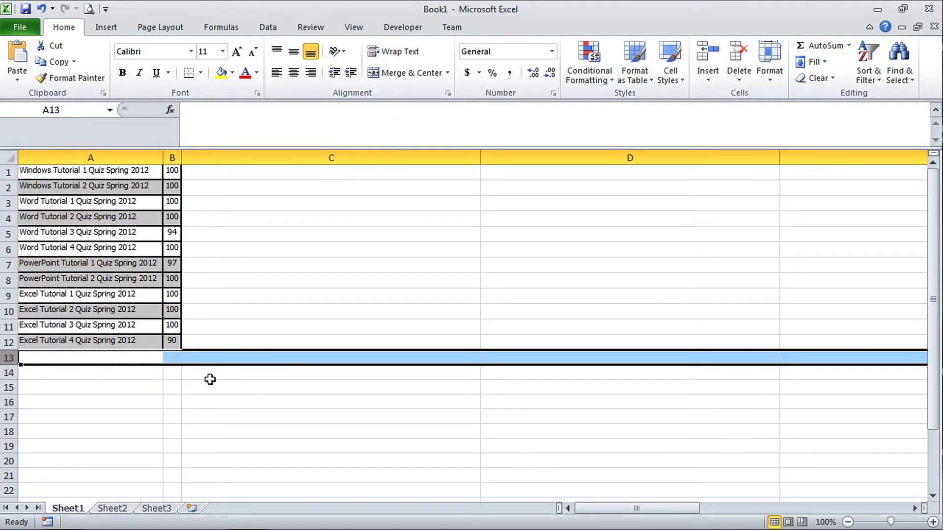
click(131, 370)
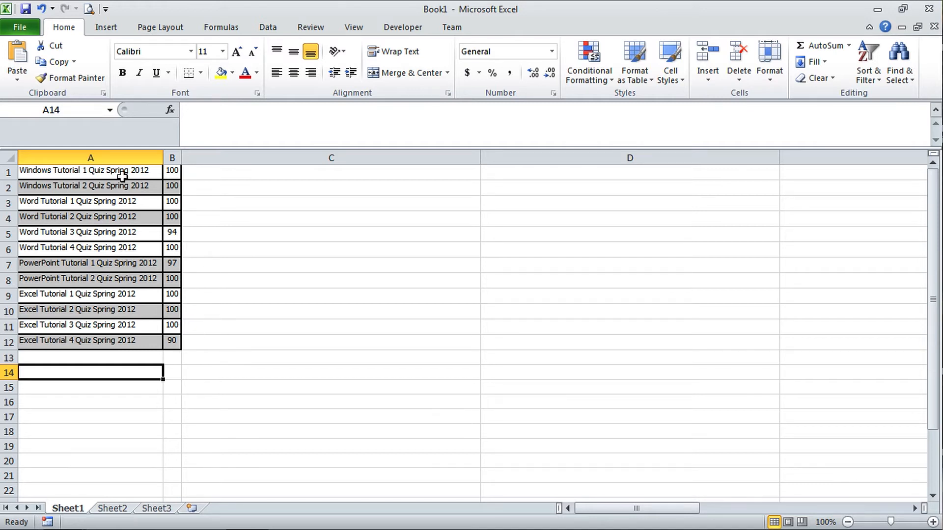
Insert a header row above the quiz list, widen column B and label B1 "Student Percent"
right_click(7, 174)
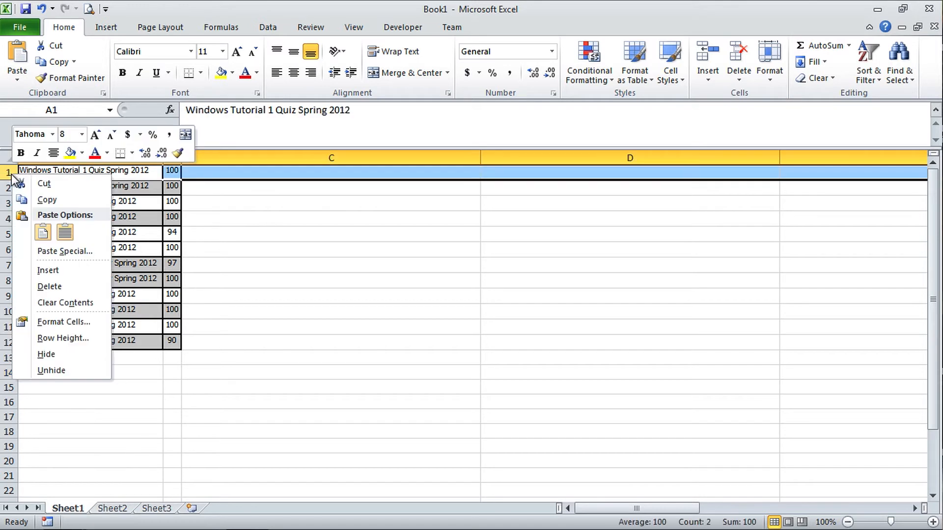
click(58, 273)
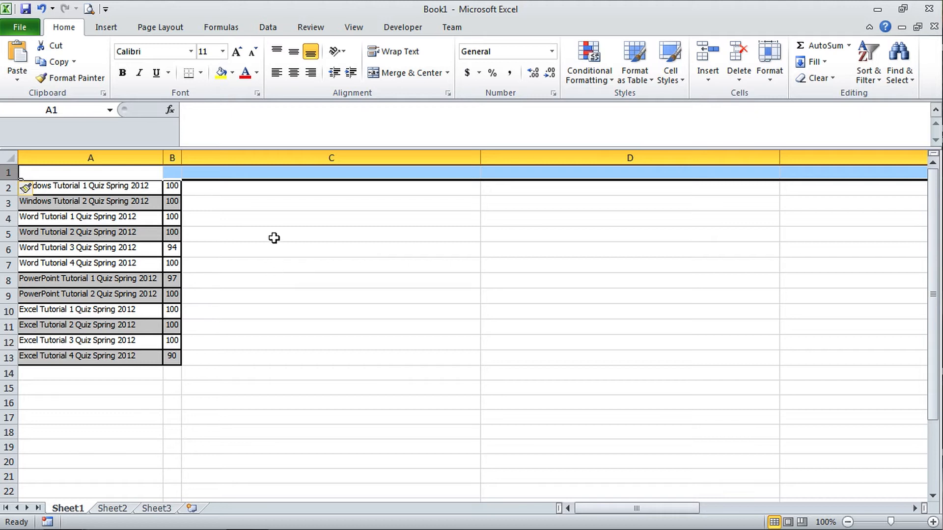
drag(181, 157, 239, 157)
click(192, 172)
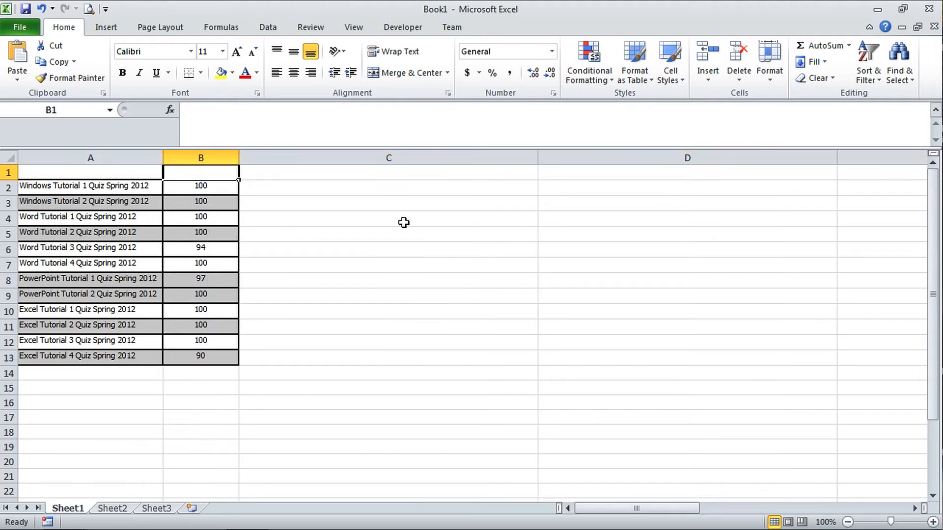
text(Student P)
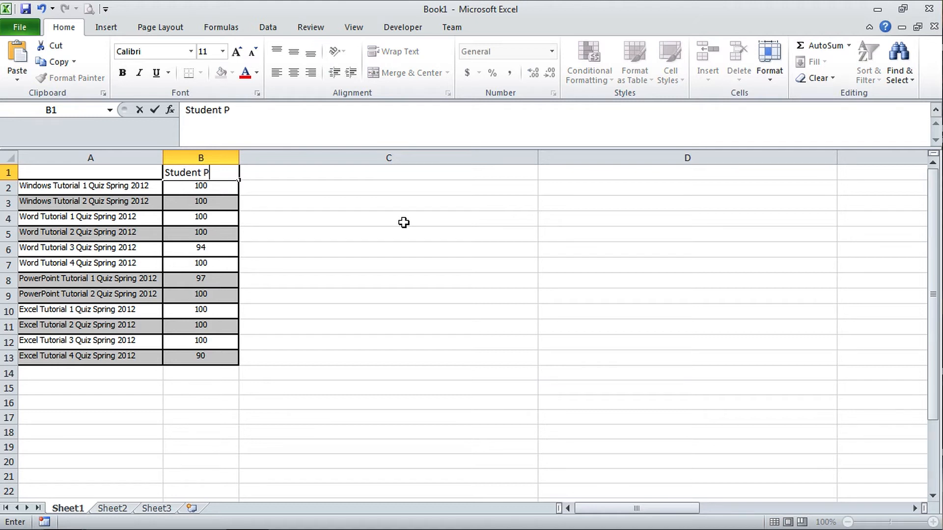
text(ercent)
key(Return)
Enter the header "Max Possible" in C1, beside the student percent header
scroll(403, 221, down, 5)
scroll(403, 221, right, 1)
scroll(393, 205, up, 5)
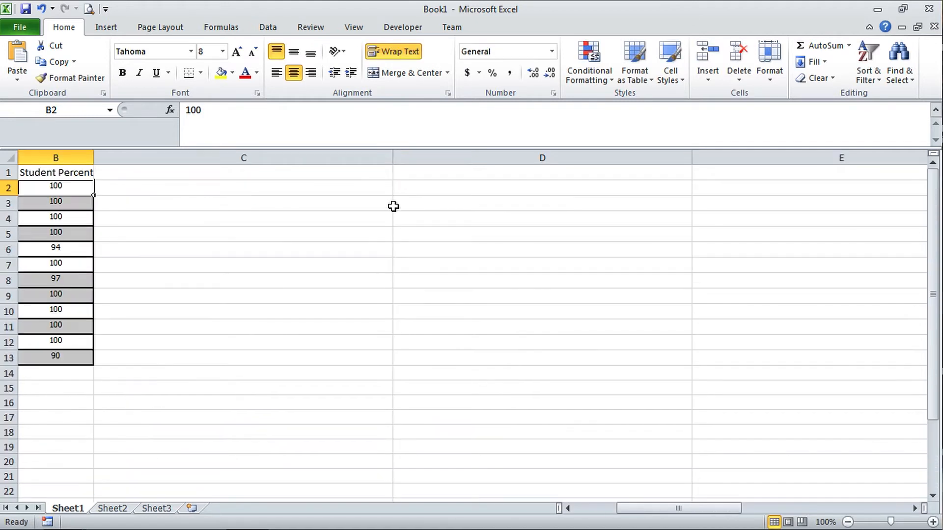
scroll(394, 207, left, 1)
click(299, 173)
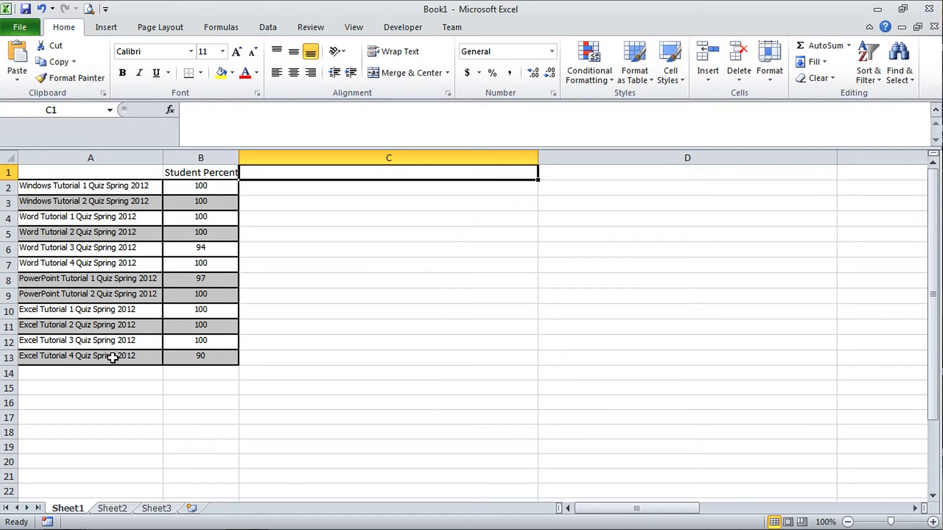
text(Max)
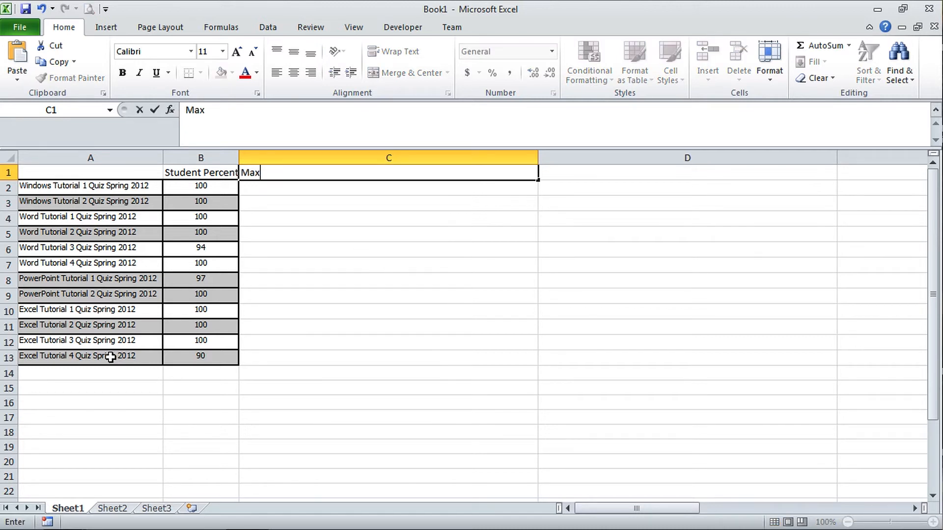
text( Possible)
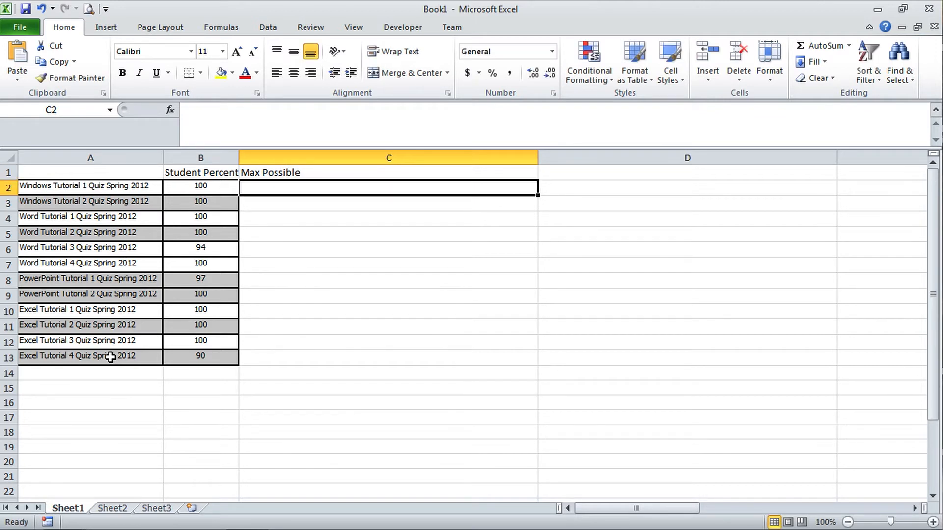
Fill C2:C13 with a maximum score of 100 for every quiz and autofit column C
text(100)
key(Return)
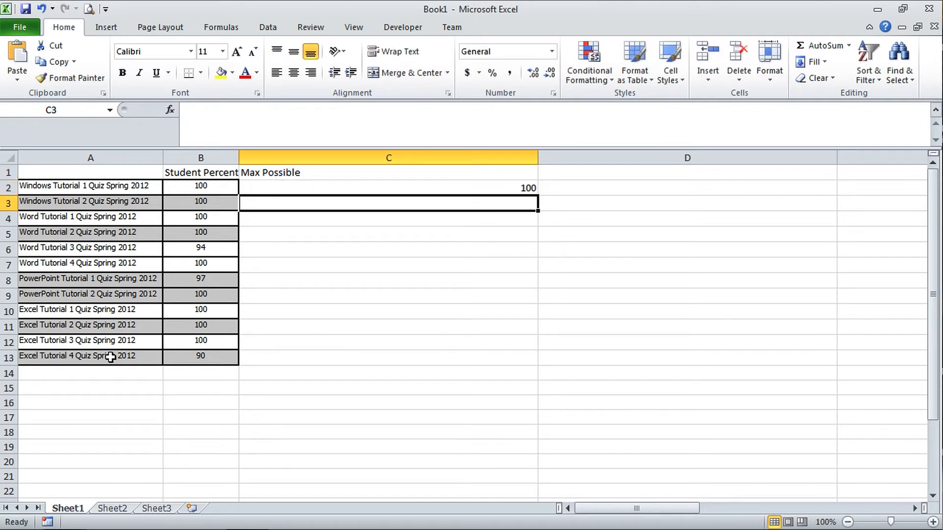
click(480, 190)
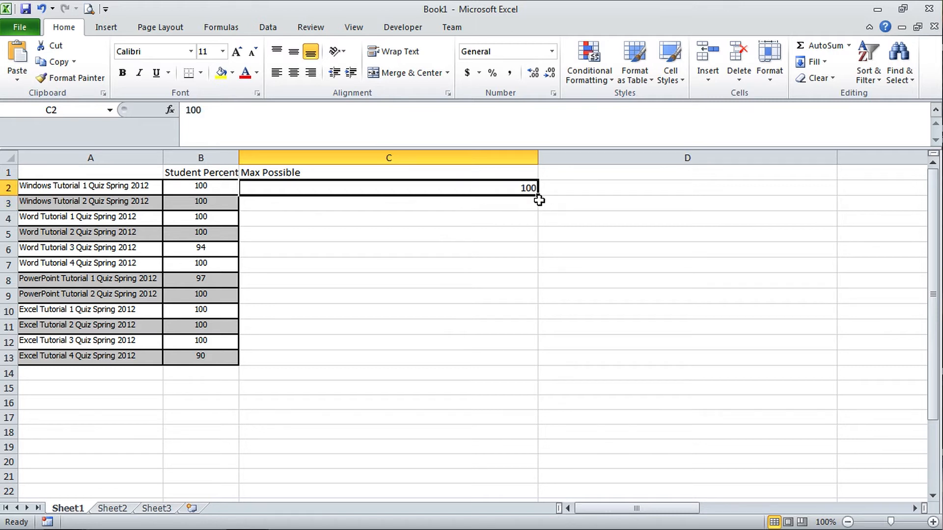
drag(540, 197, 538, 368)
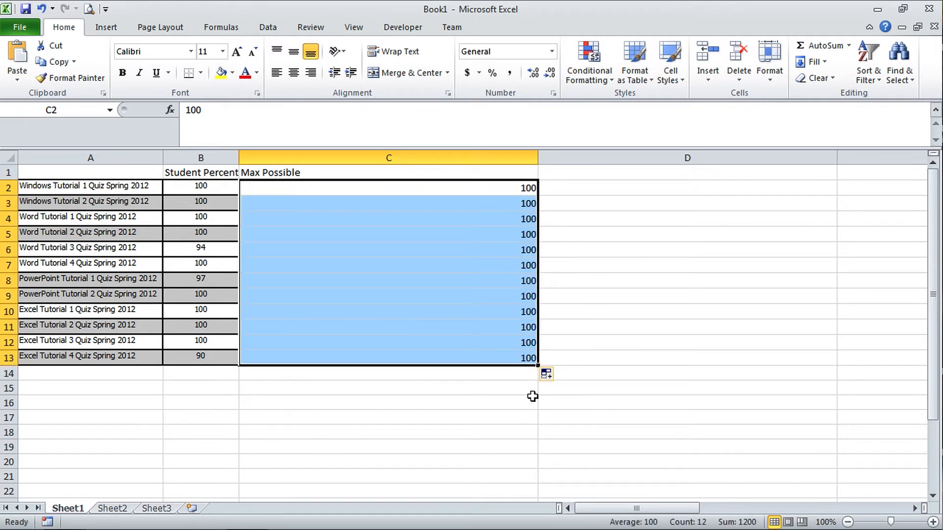
double_click(538, 155)
click(422, 344)
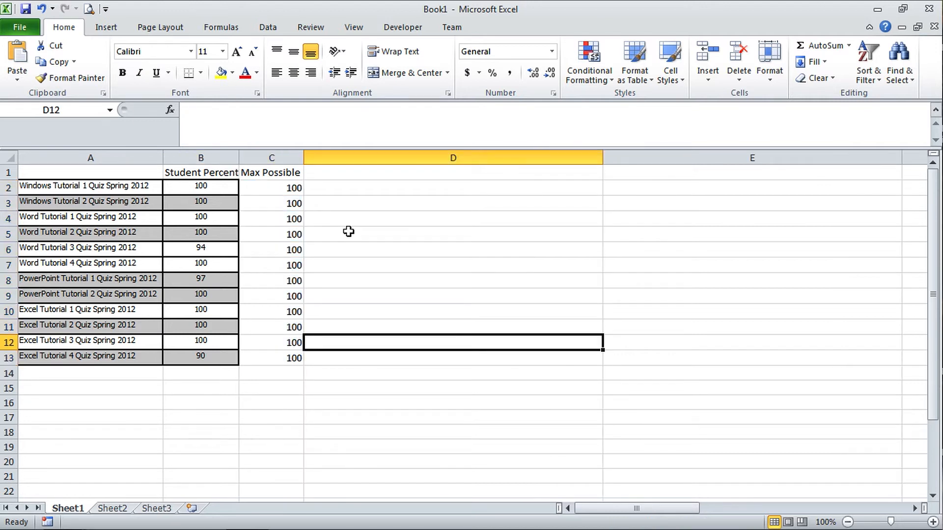
Total the student scores in B14 with AutoSum over B2:B13
scroll(283, 362, down, 1)
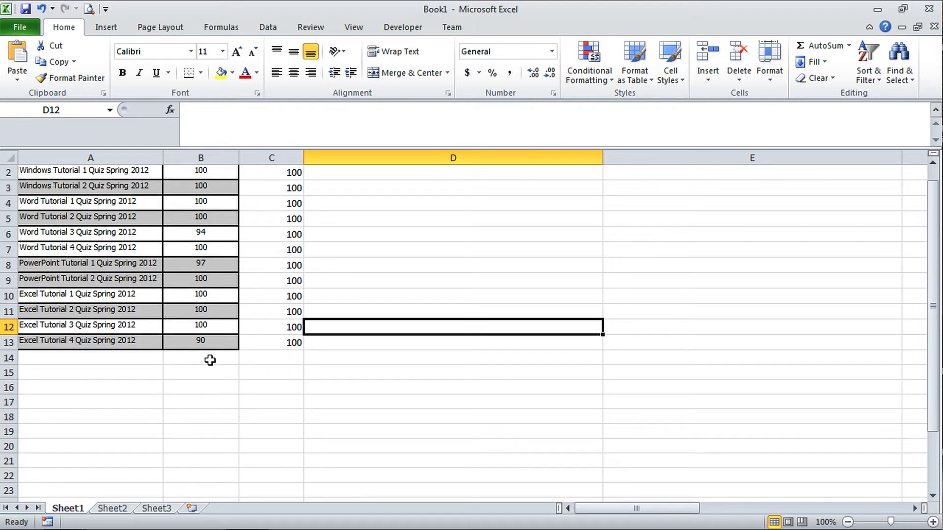
scroll(210, 360, up, 1)
click(201, 372)
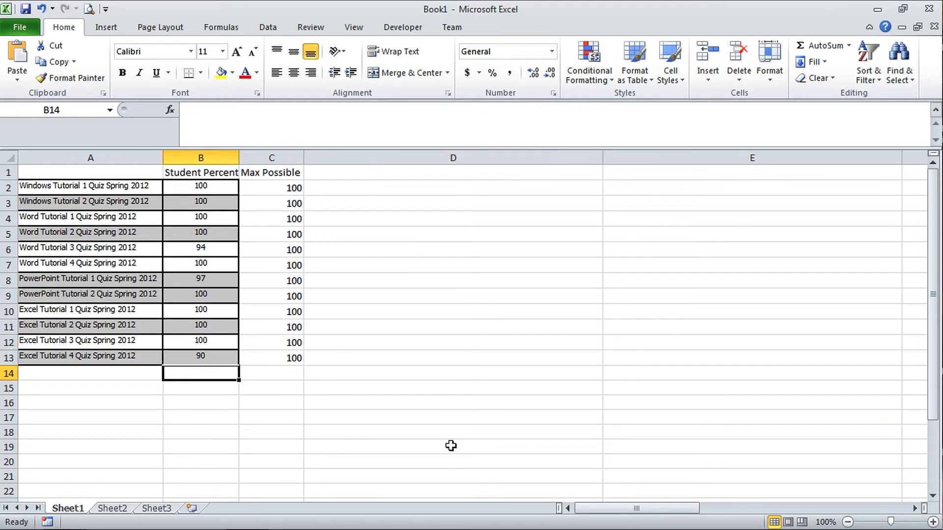
click(280, 374)
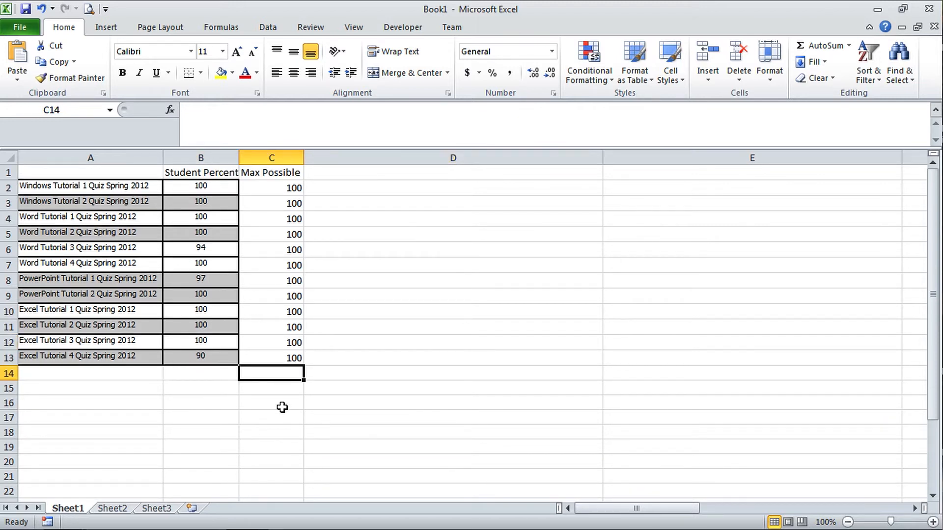
click(210, 375)
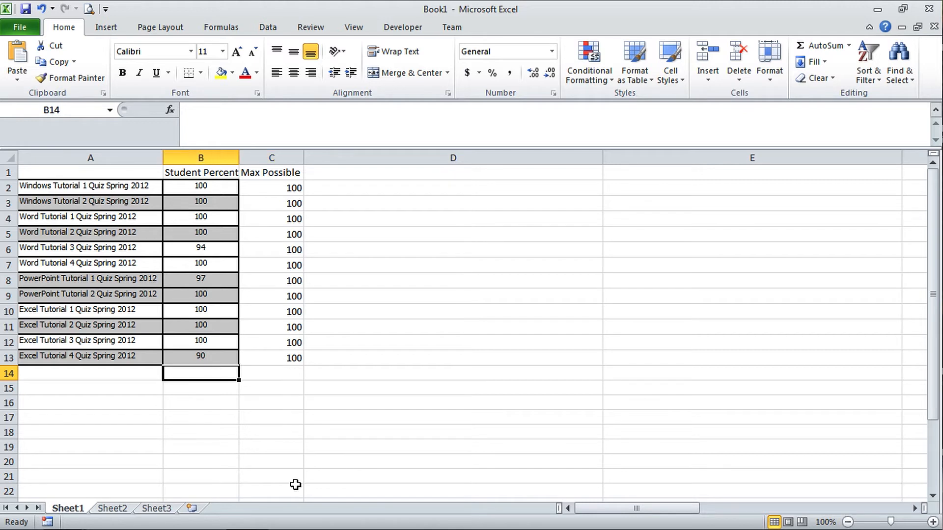
click(831, 44)
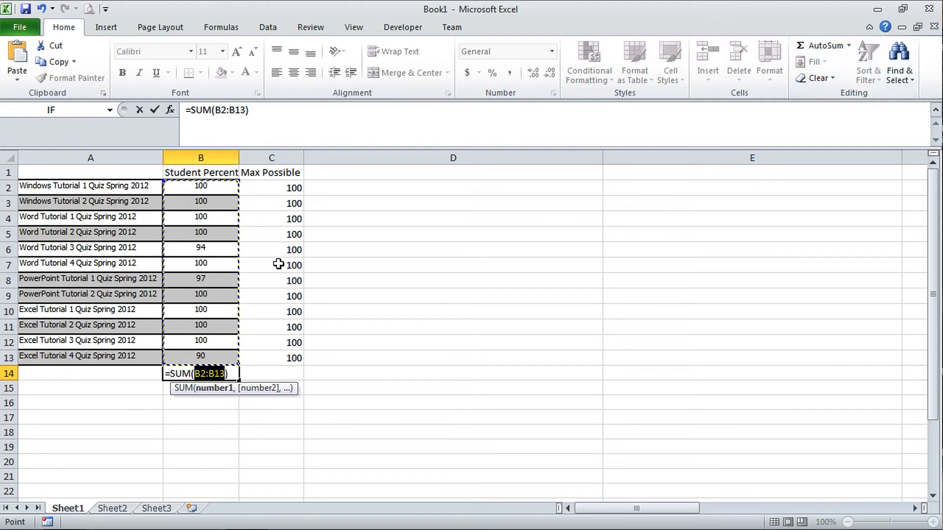
key(Return)
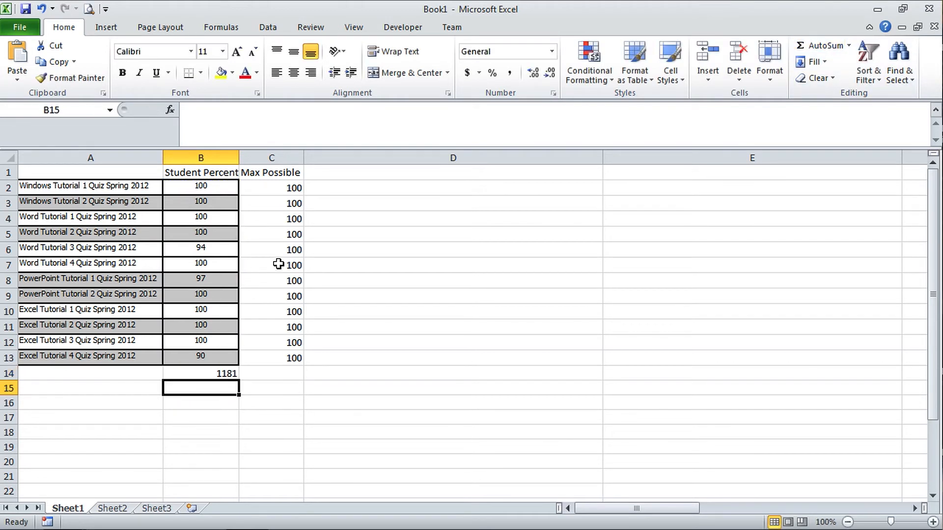
Copy the sum formula from B14 to C14 and check that it covers the maximum scores in C2:C13
click(229, 376)
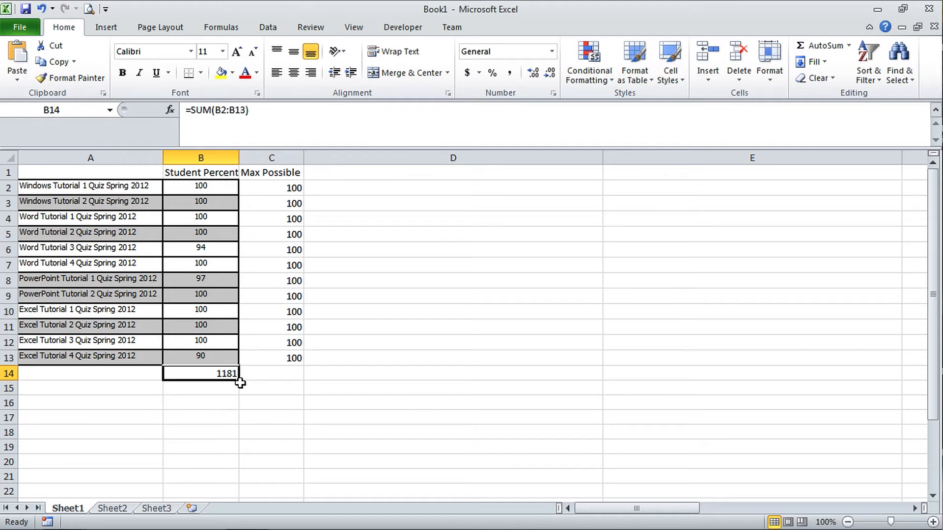
drag(240, 382, 295, 381)
click(277, 373)
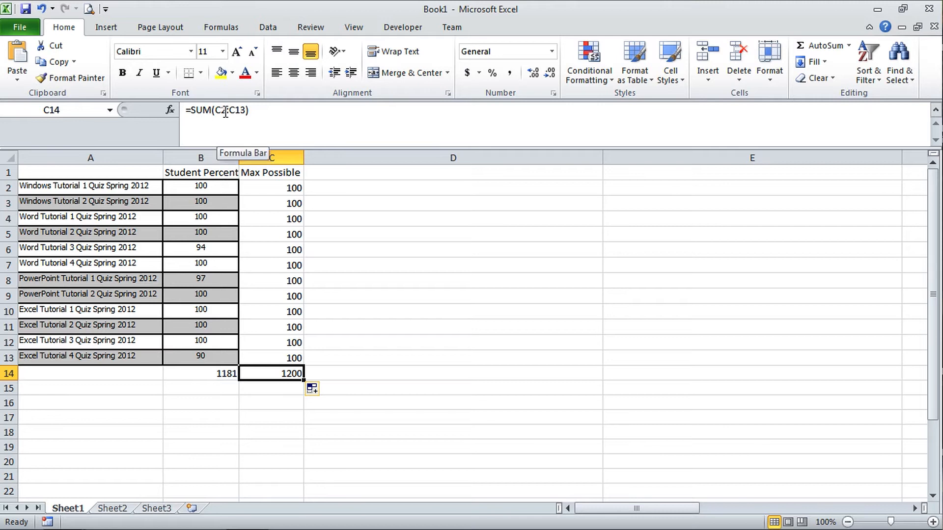
drag(275, 187, 290, 358)
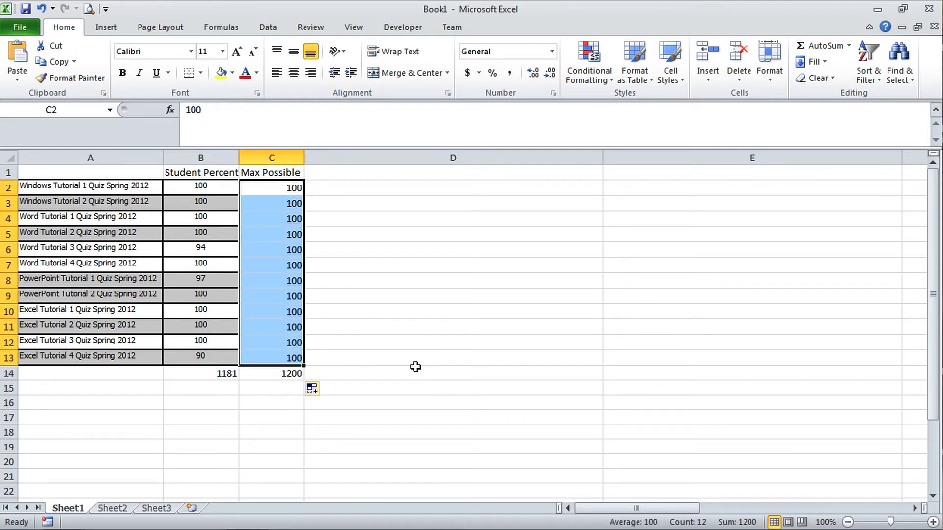
click(223, 376)
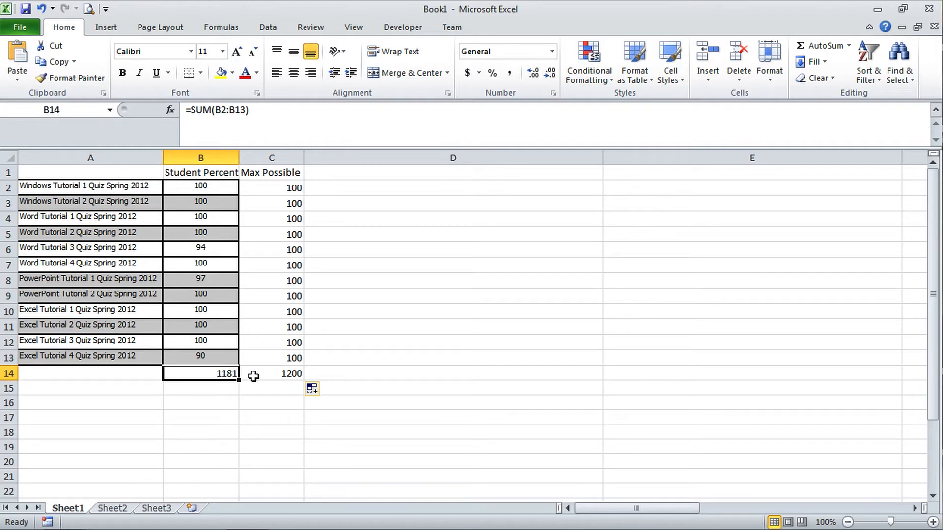
click(273, 374)
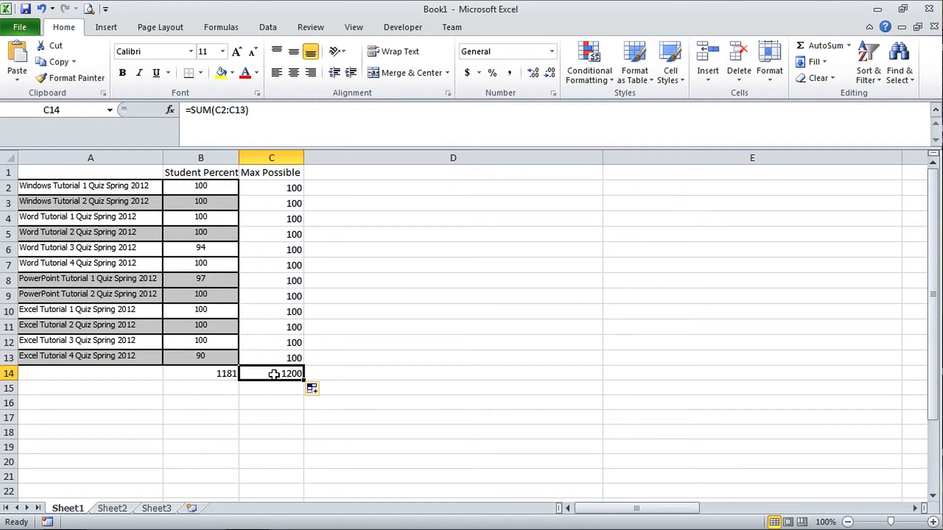
click(223, 373)
click(294, 373)
Enter the formula =B14/C14 in D14 to divide the student total by the maximum total
click(378, 376)
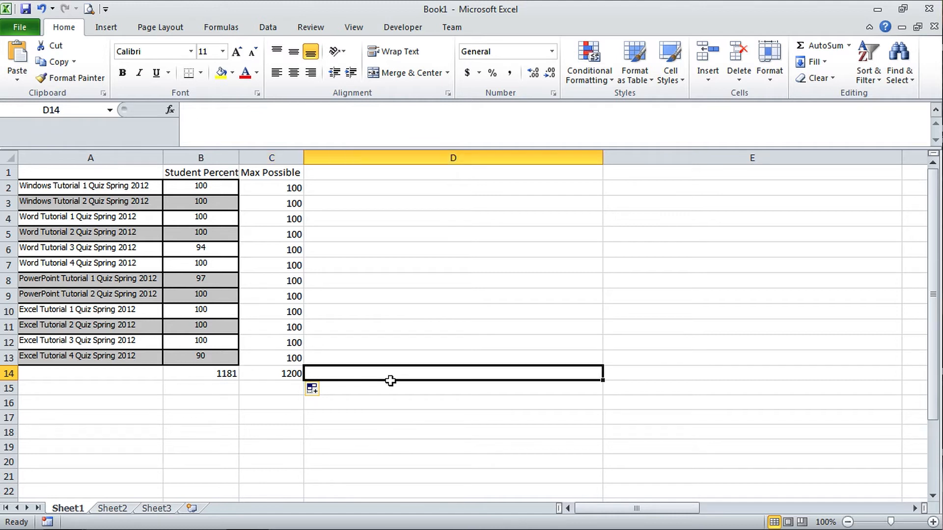
text(=)
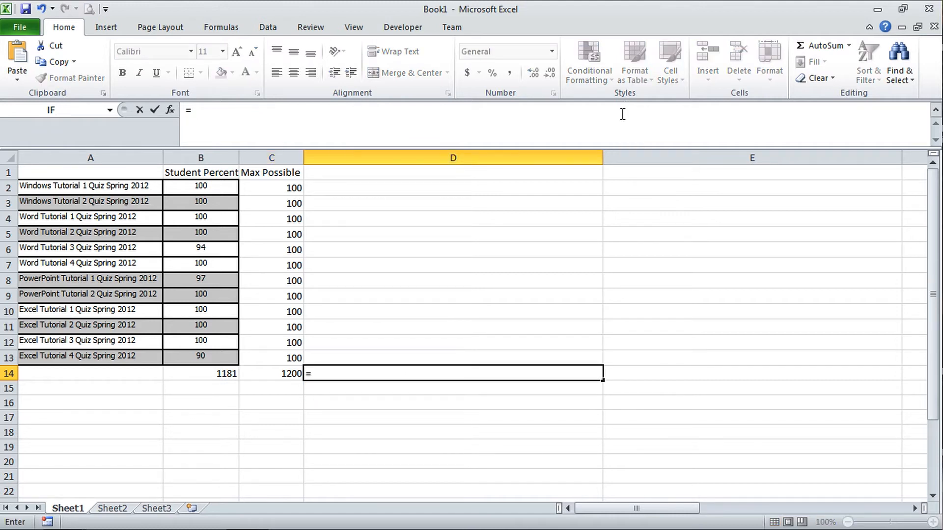
click(228, 374)
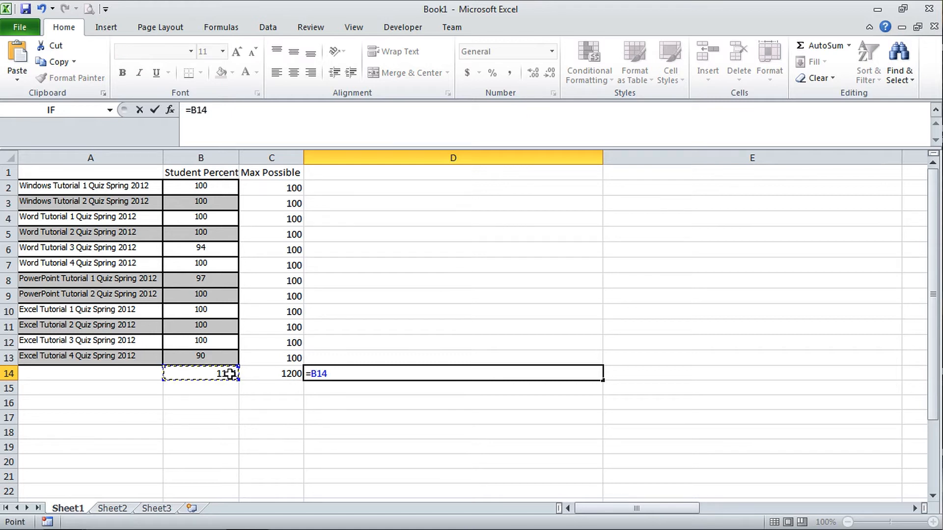
text(/)
click(273, 374)
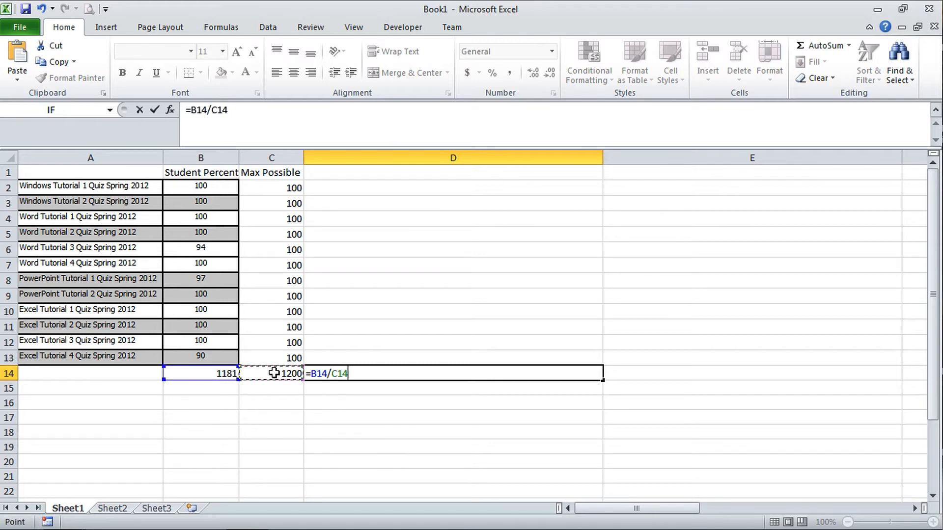
key(Return)
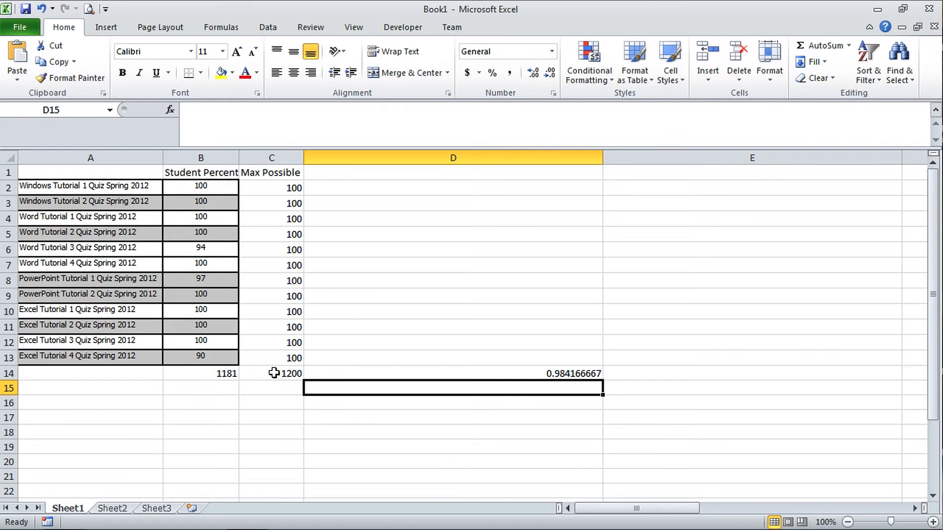
Autofit column D and format D14 as a percentage with one decimal place
click(414, 372)
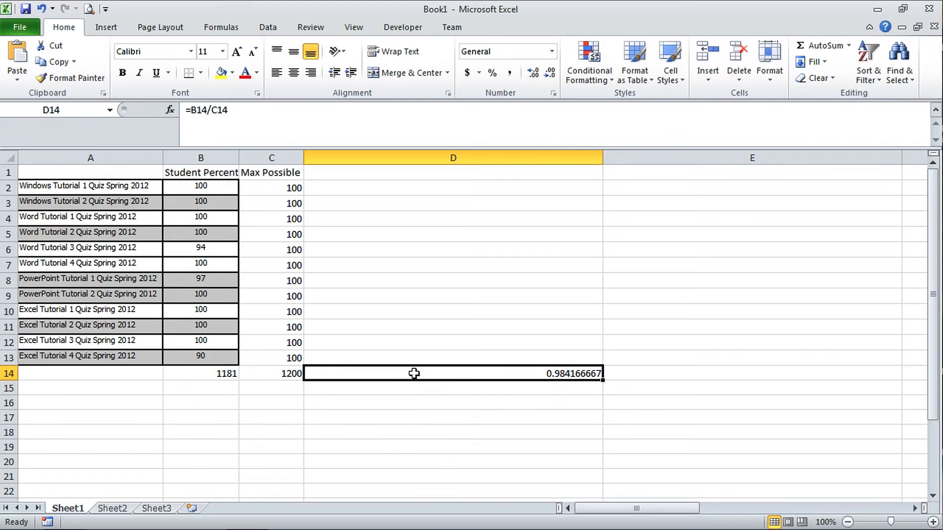
double_click(601, 158)
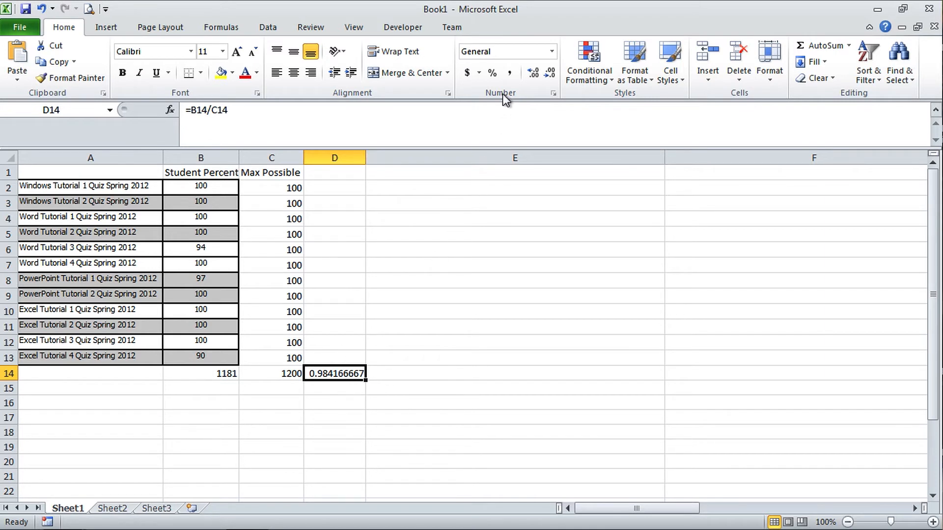
click(493, 74)
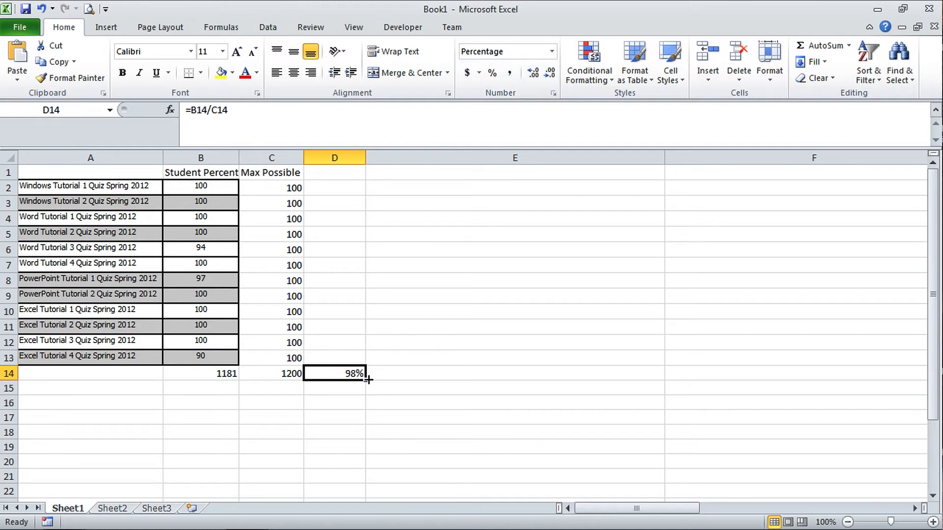
click(533, 72)
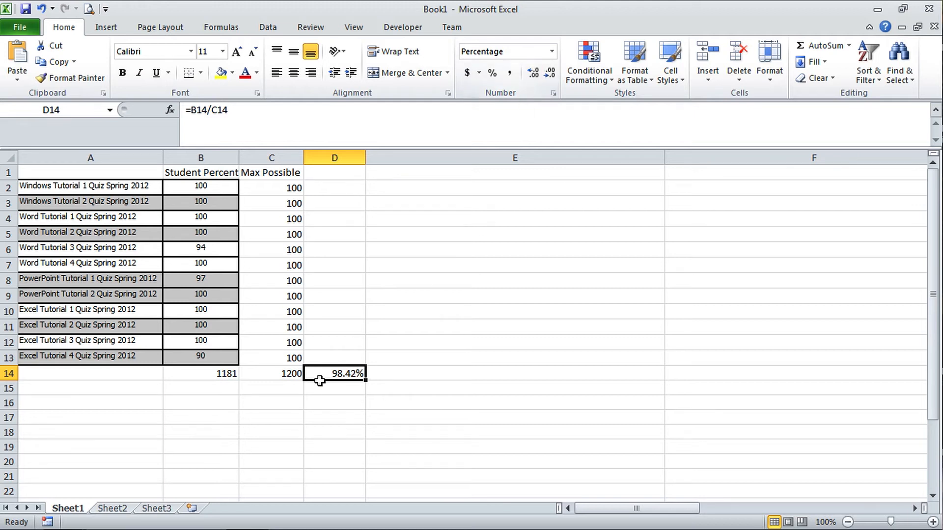
click(550, 75)
Apply All Borders to the whole score table, A1:D14
drag(72, 174, 321, 374)
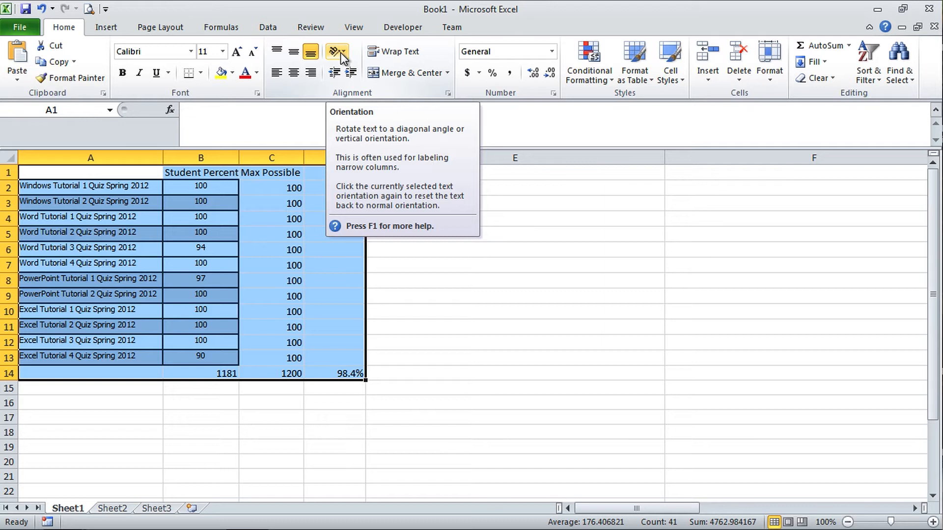
click(200, 71)
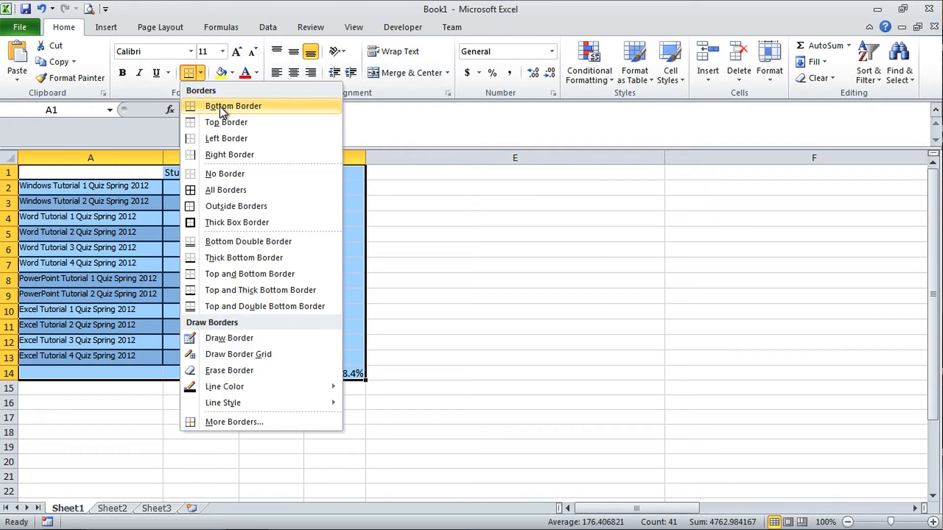
click(223, 189)
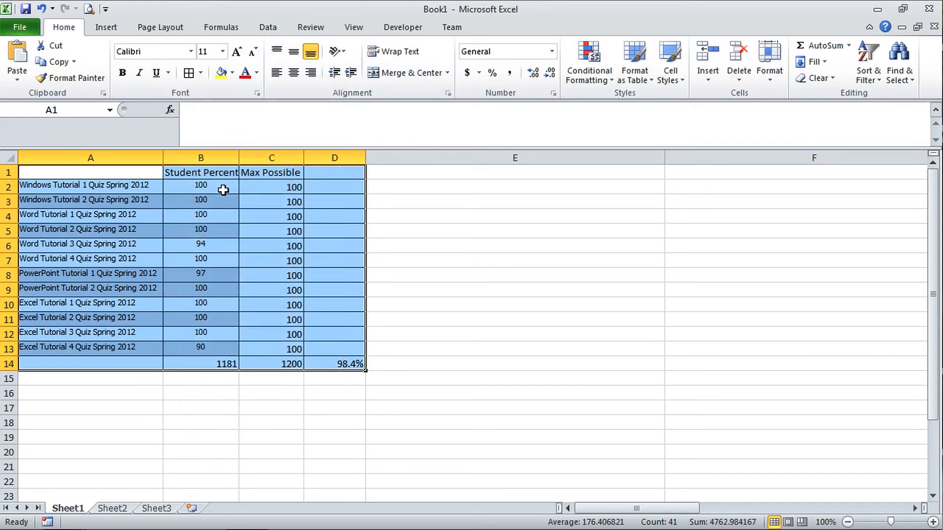
click(410, 379)
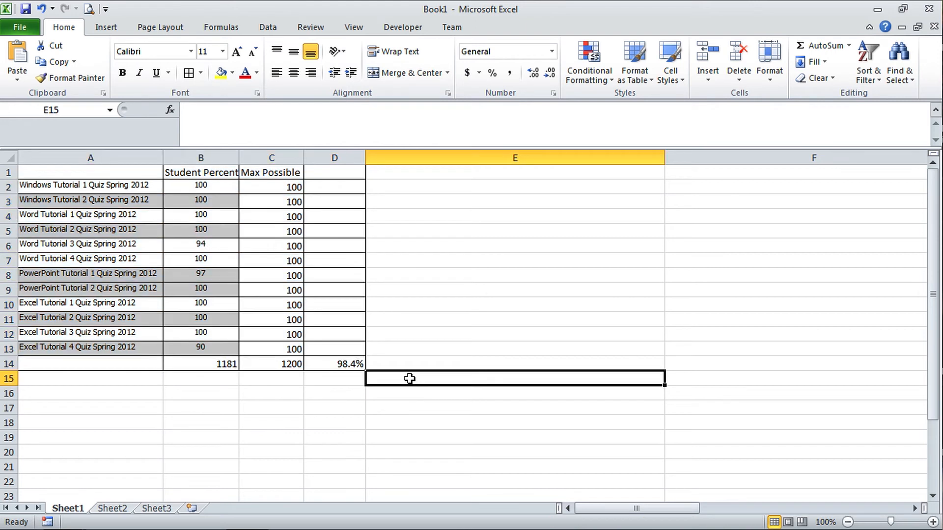
drag(78, 175, 347, 366)
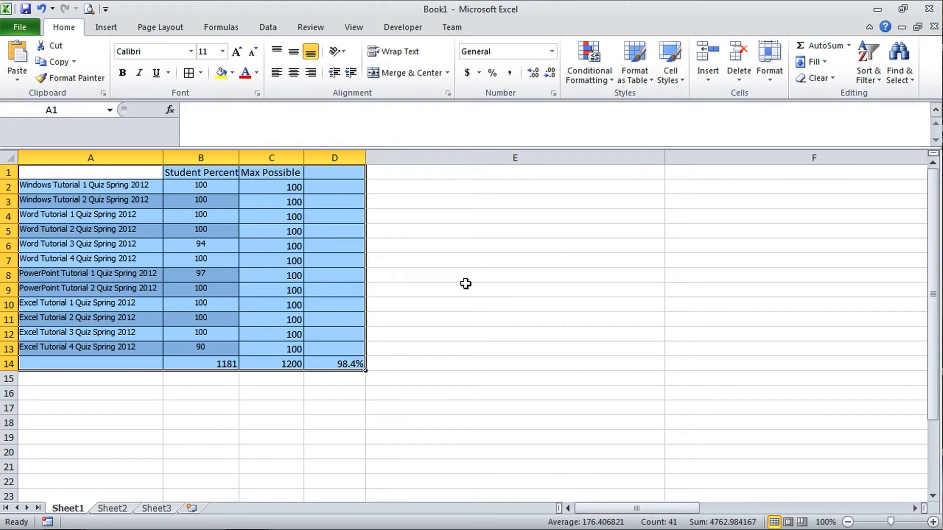
click(313, 219)
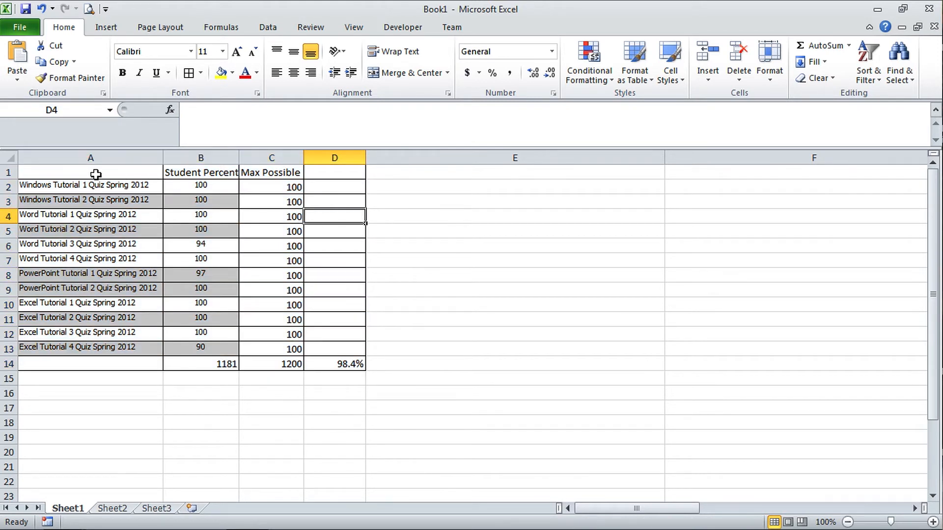
Make the header row A1:D1 bold and italic
click(141, 173)
drag(143, 173, 334, 171)
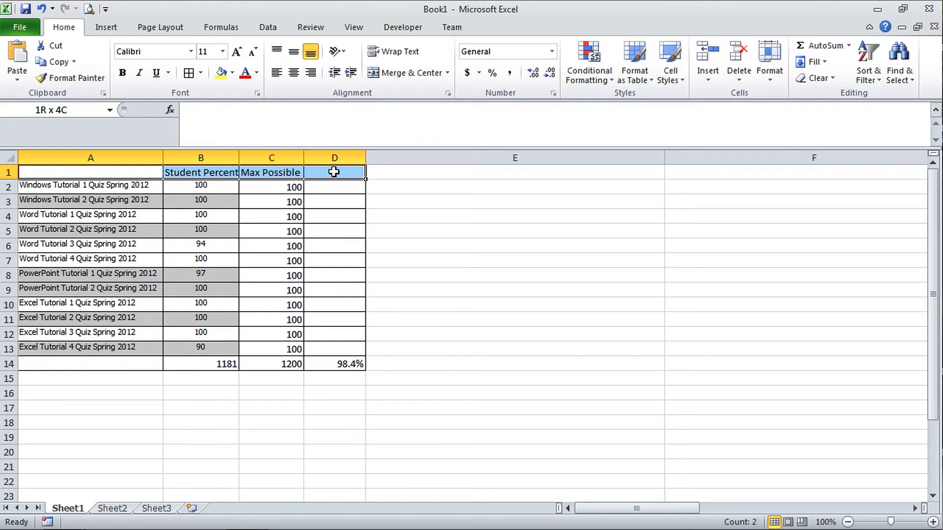
click(123, 73)
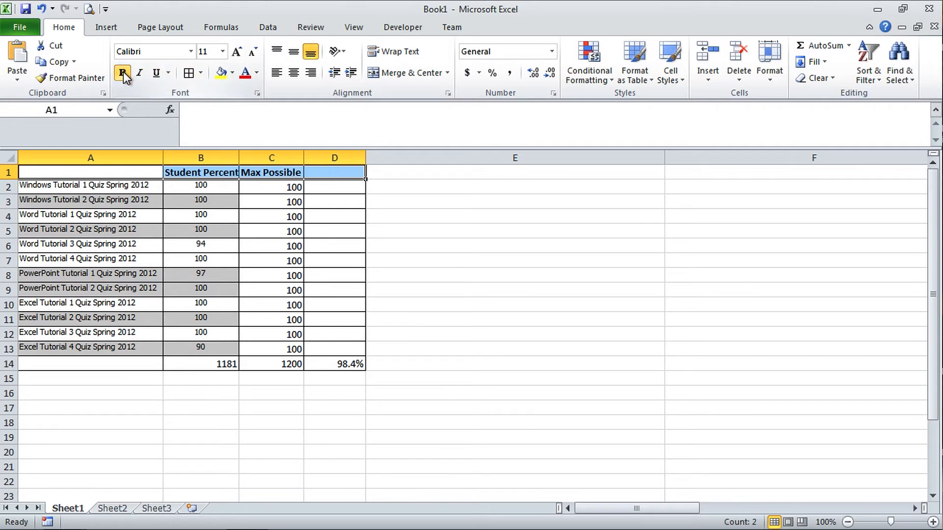
click(140, 73)
Give the header row A1:D1 a black fill and white font color
click(232, 73)
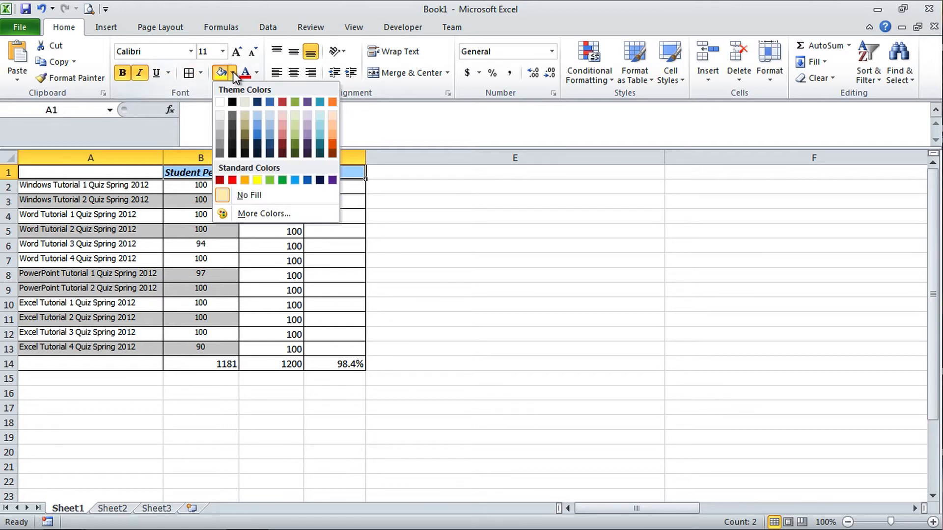
click(233, 98)
click(256, 74)
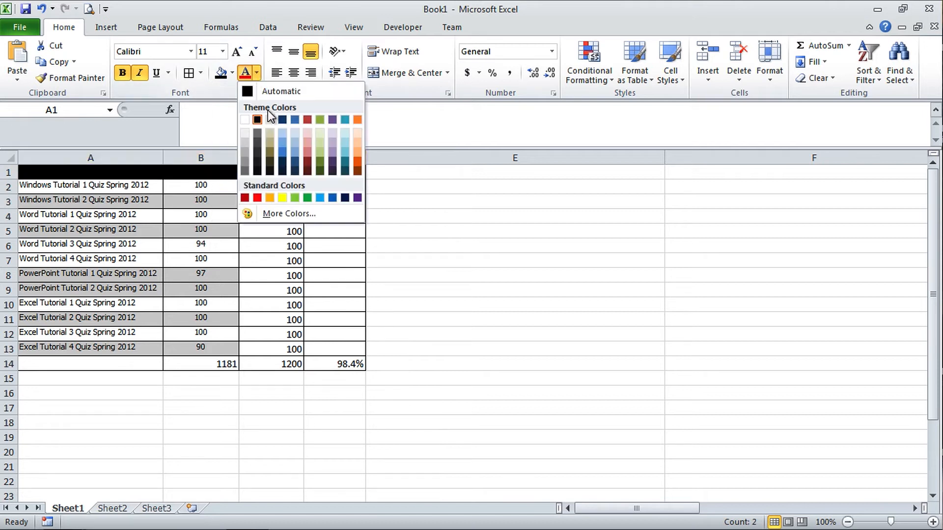
click(246, 119)
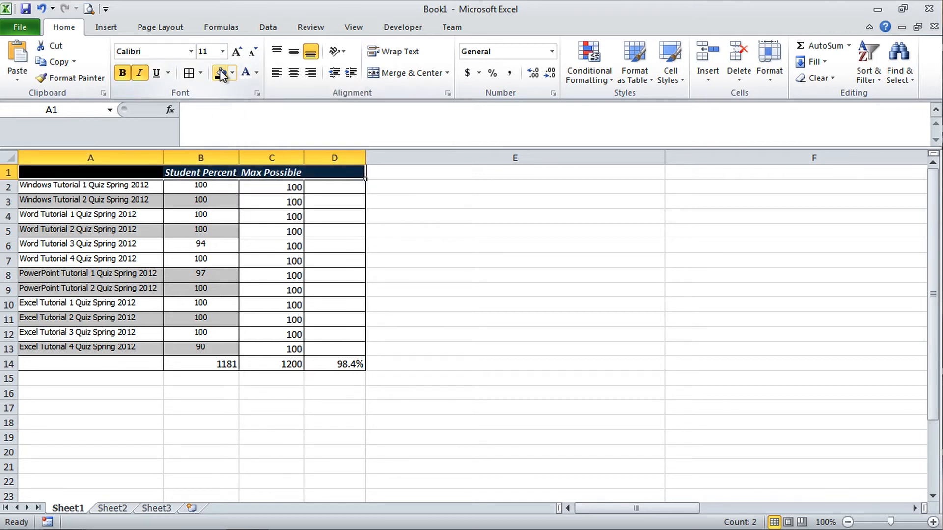
click(425, 213)
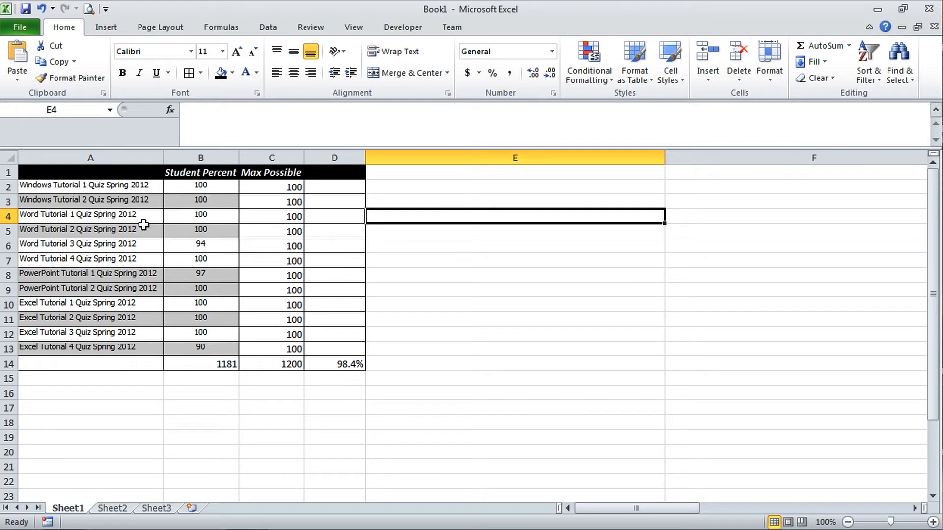
Remove the fill color from the score rows and totals in A2:D14
drag(125, 185, 342, 365)
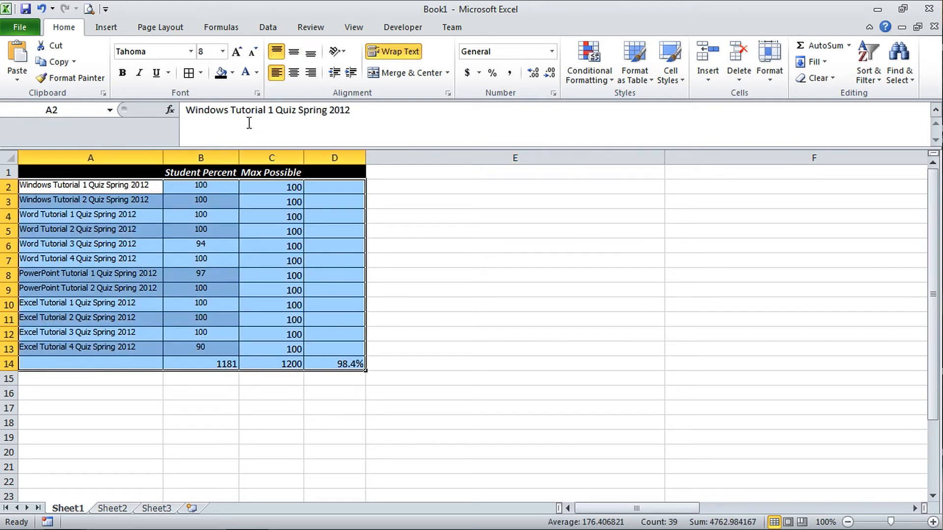
click(231, 72)
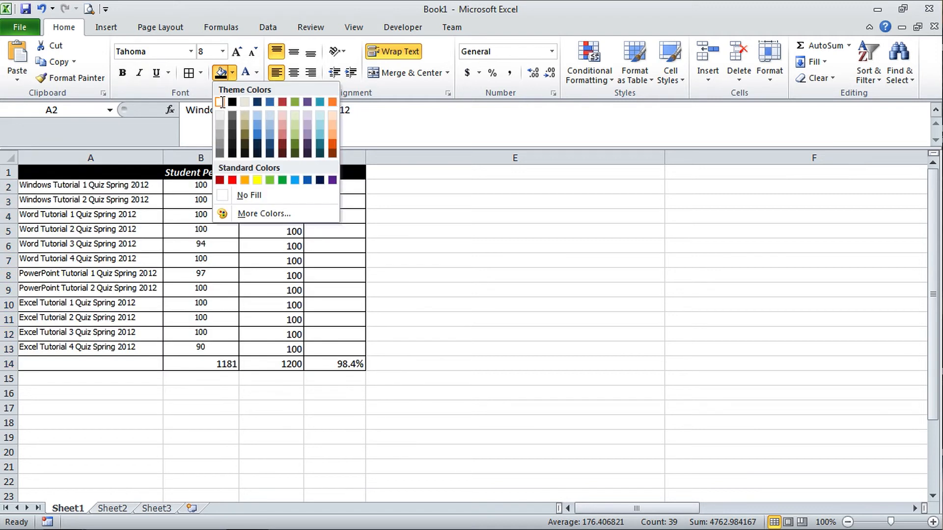
click(239, 194)
click(240, 299)
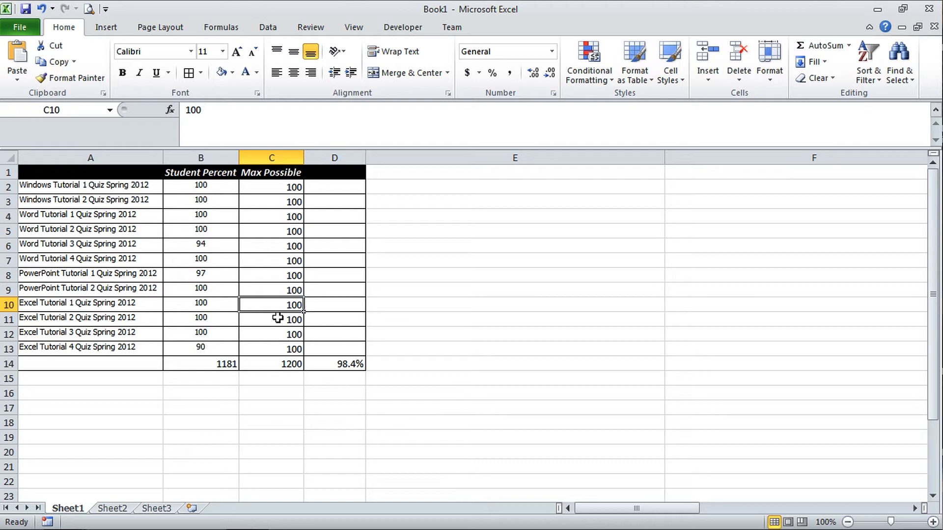
Fill the student scores in B2:B14 with light red and the maximum scores in C2:C14 with light green
drag(216, 189, 224, 364)
click(231, 72)
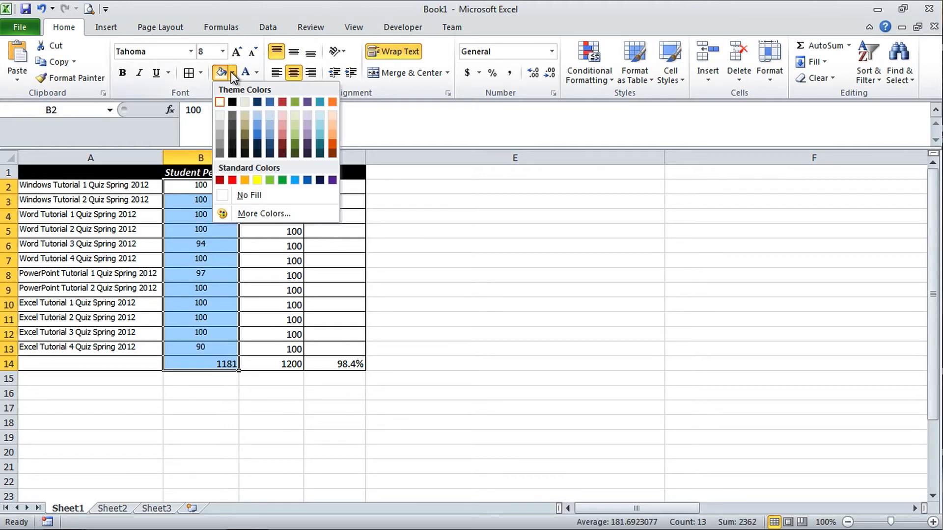
click(284, 114)
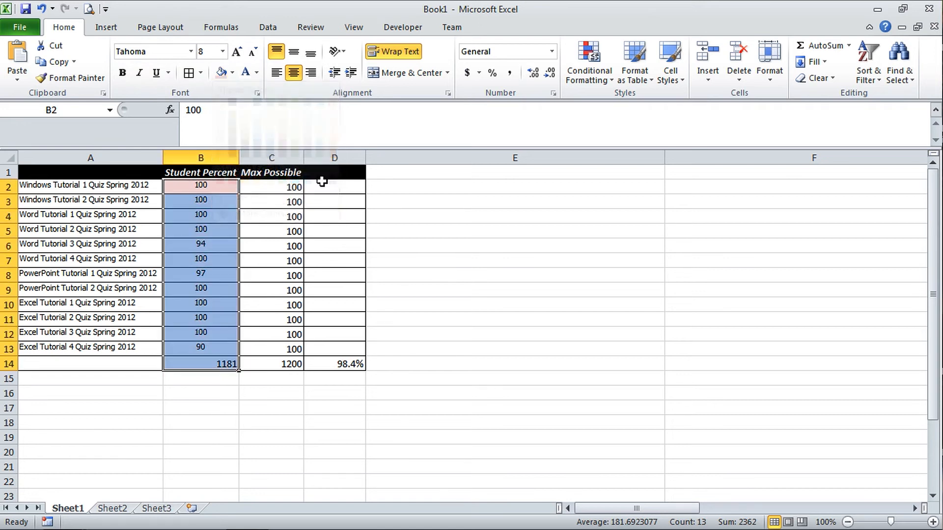
drag(287, 186, 279, 363)
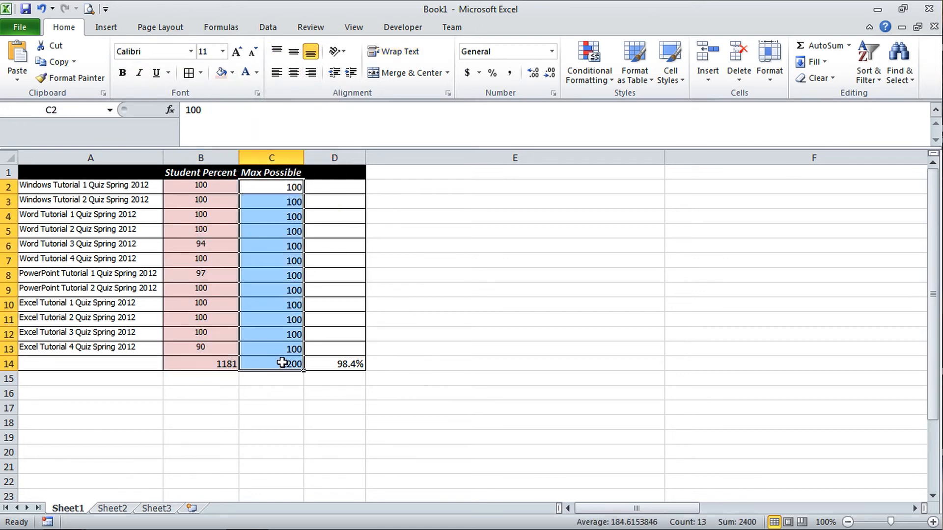
click(233, 73)
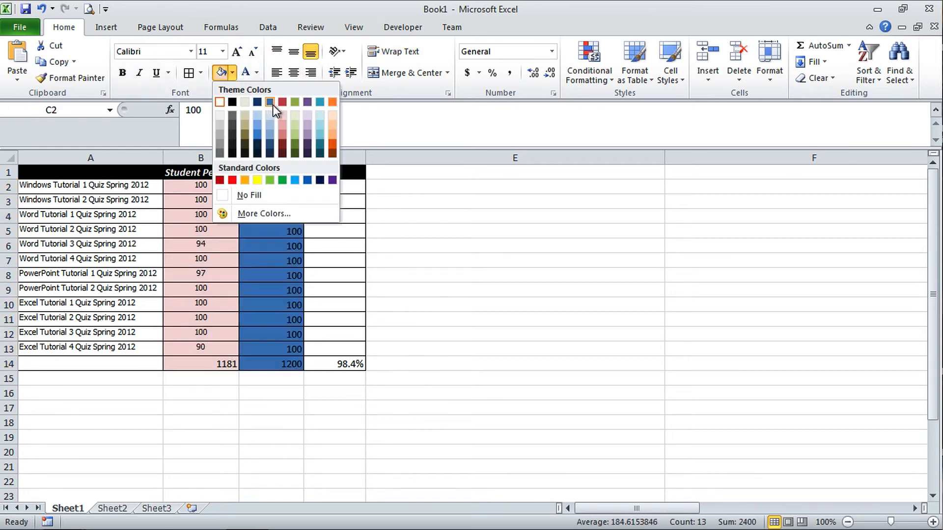
click(295, 114)
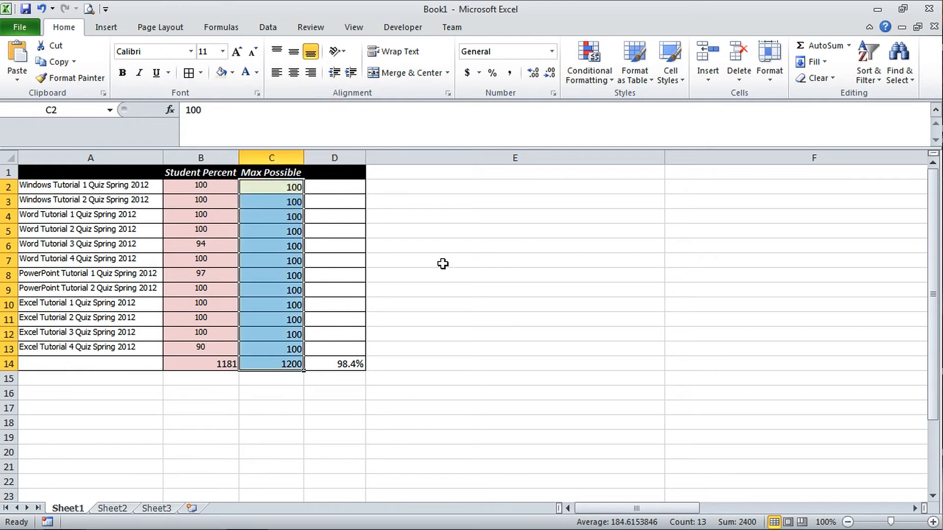
Enter the note "<<< Your current percent" in E14 beside the overall percentage
click(416, 365)
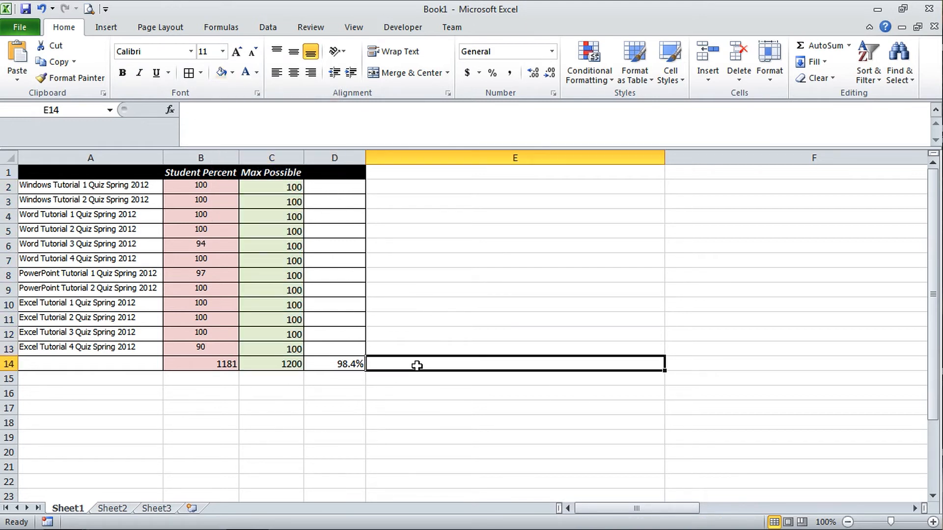
text(<<)
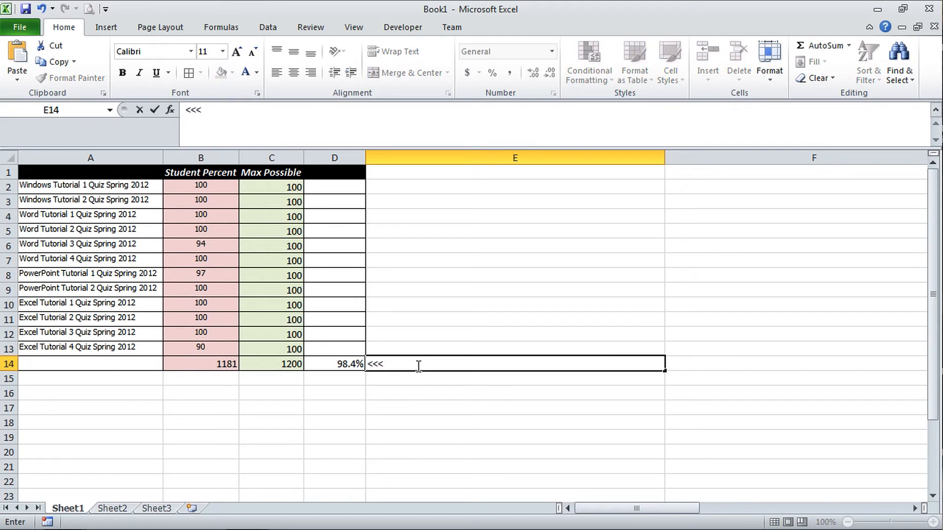
text(< Your current percent)
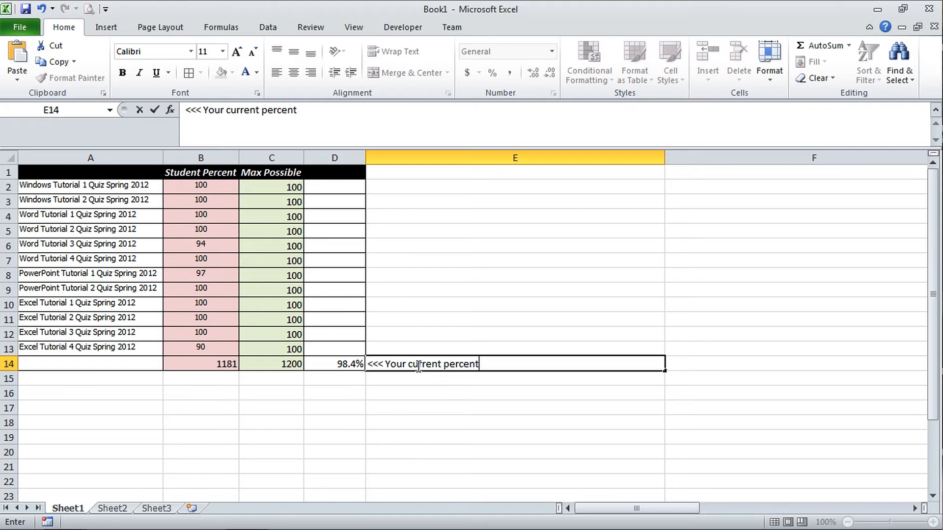
key(Return)
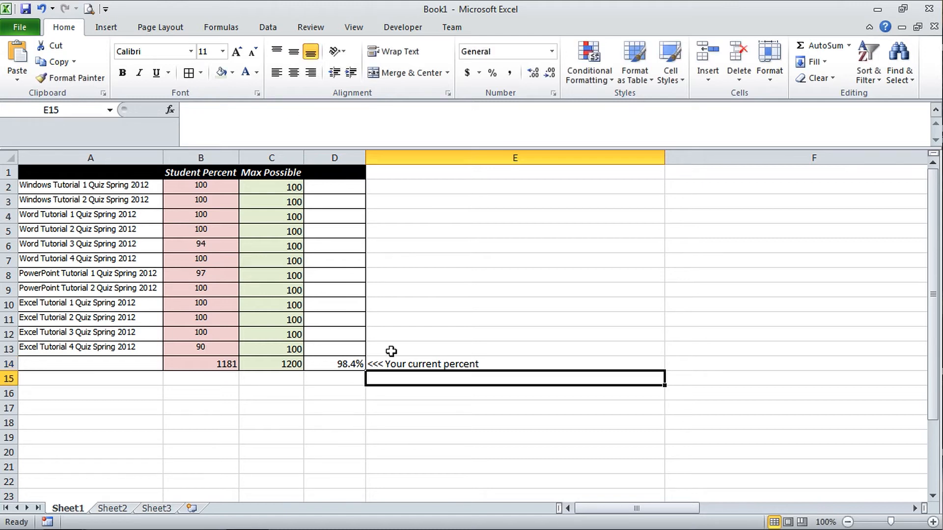
Apply a Thick Box Border to the overall percentage in D14 and make it bold
click(347, 363)
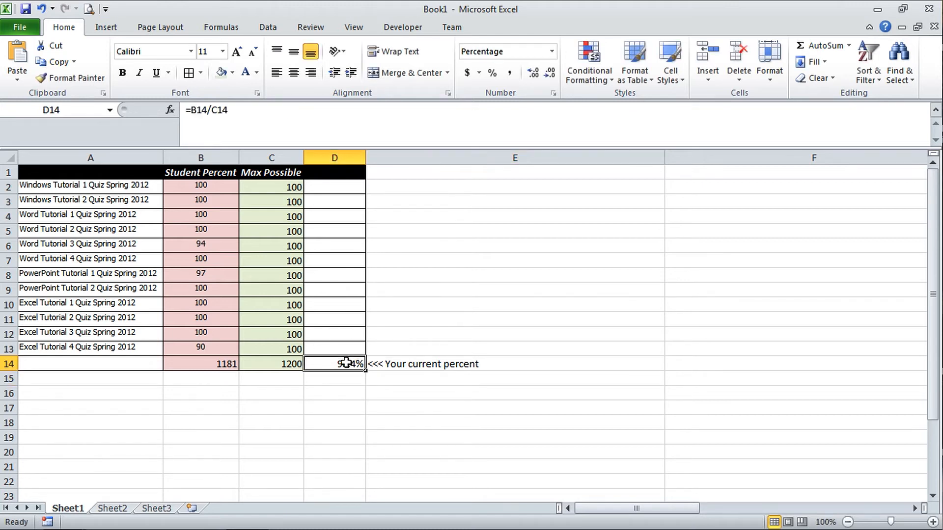
click(202, 73)
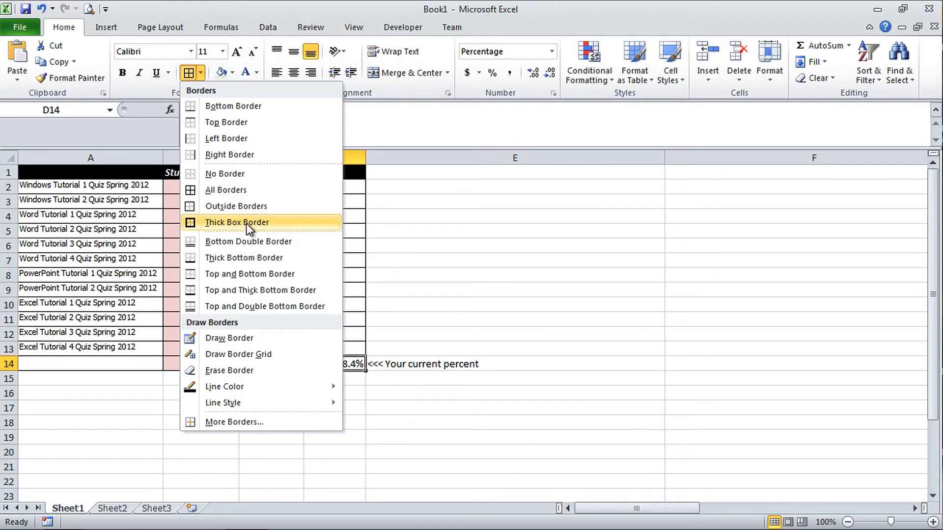
click(291, 225)
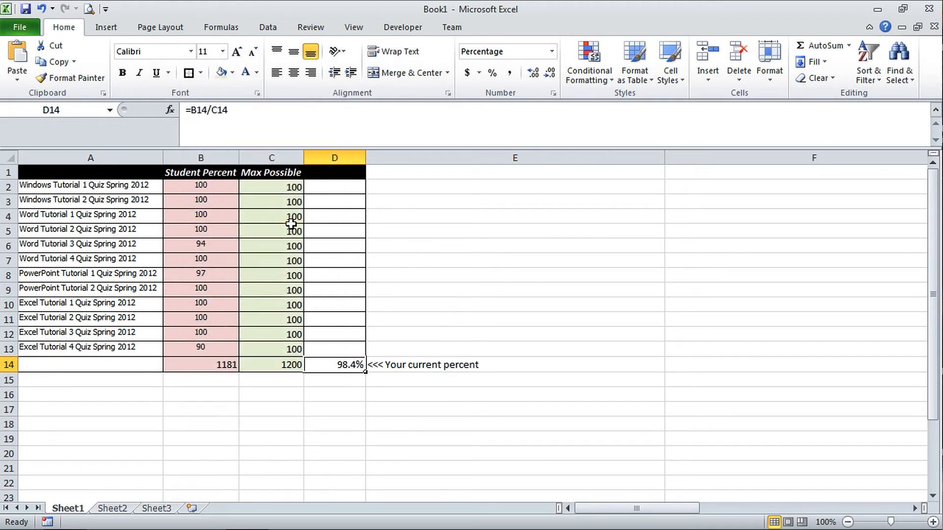
click(123, 75)
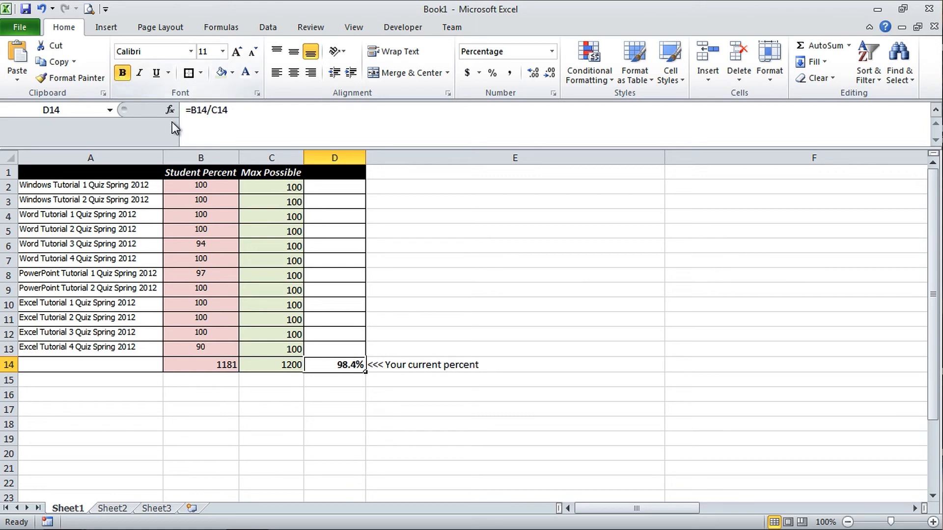
Give the percentage cell D14 a blue theme fill and white font color
click(233, 73)
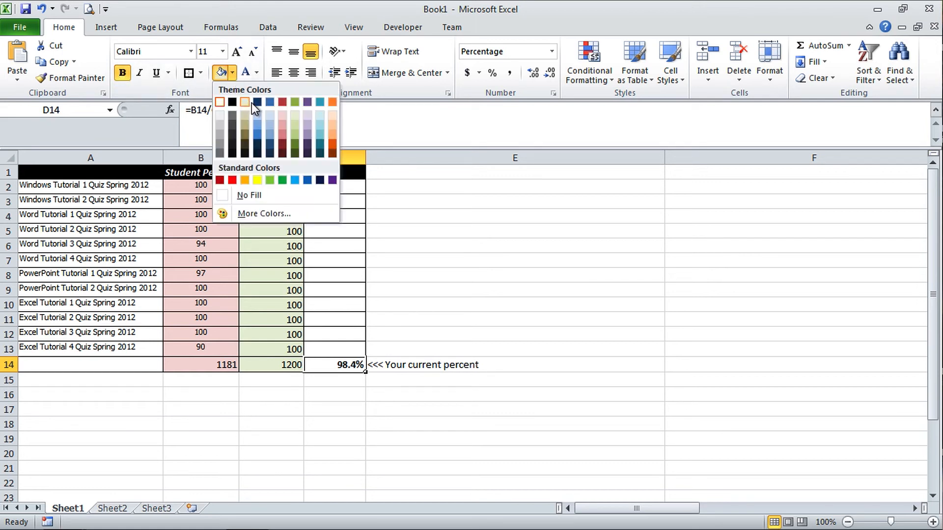
click(269, 102)
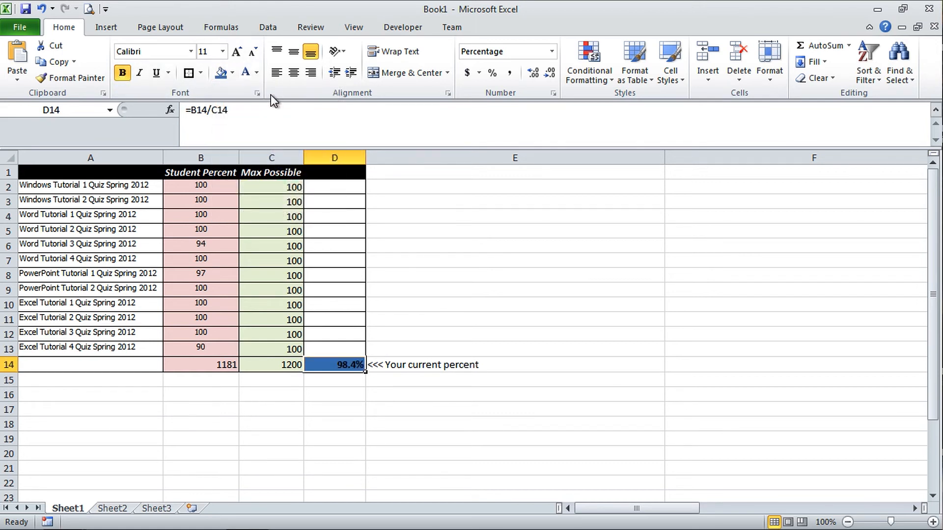
click(258, 73)
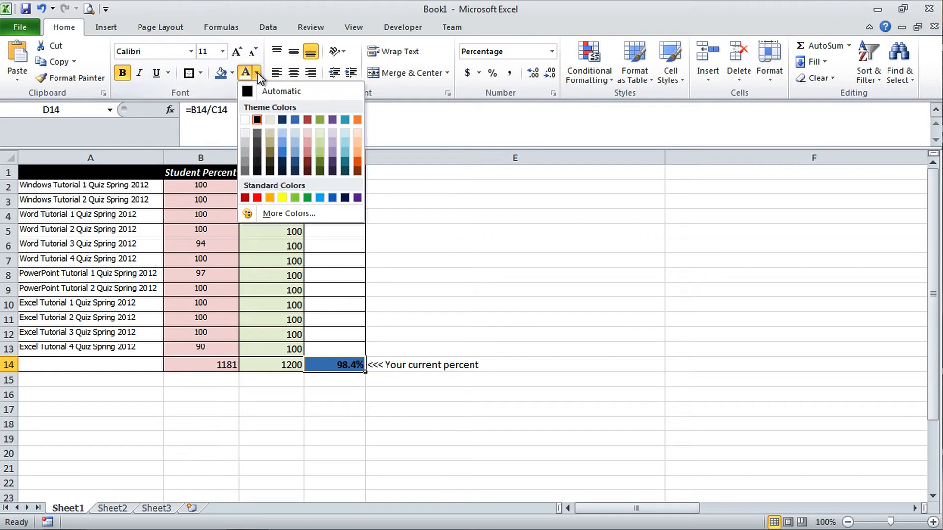
click(246, 119)
click(391, 404)
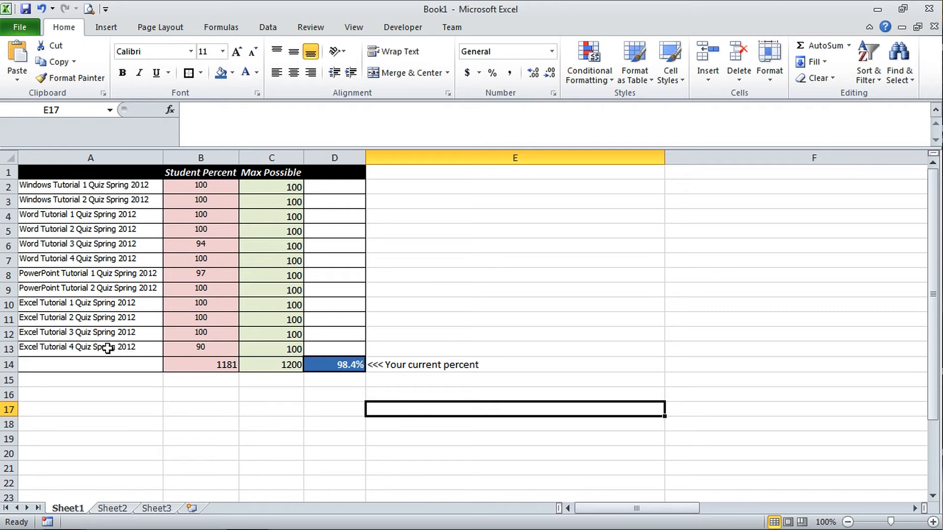
Increase the font size of the totals in B14:C14 to 16
drag(246, 366, 273, 367)
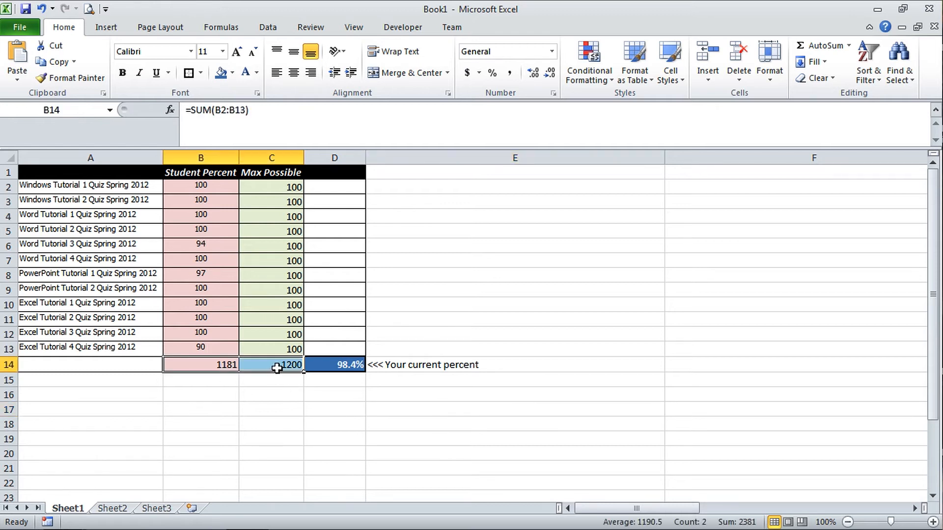
click(237, 52)
click(237, 52)
click(237, 53)
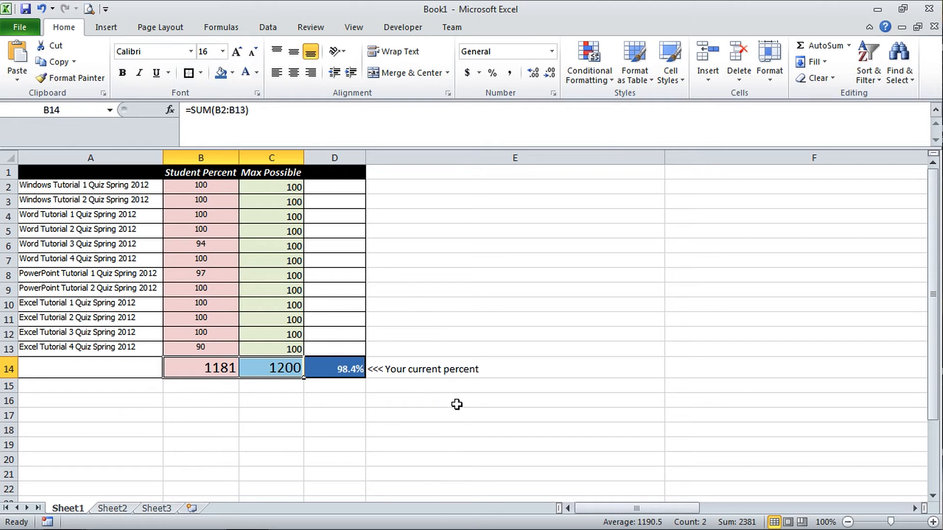
click(386, 413)
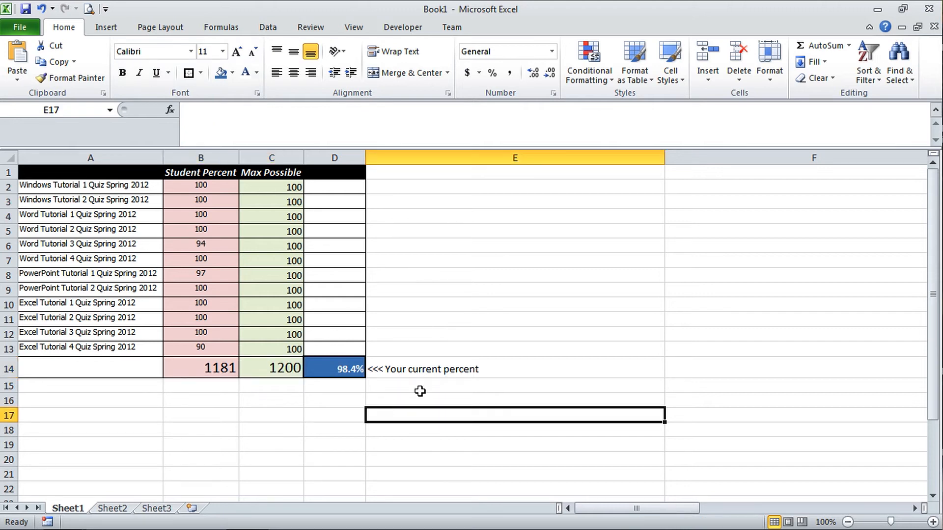
Enter the note "<<< Your grade" in E15 and auto-fit column E to its contents
click(352, 366)
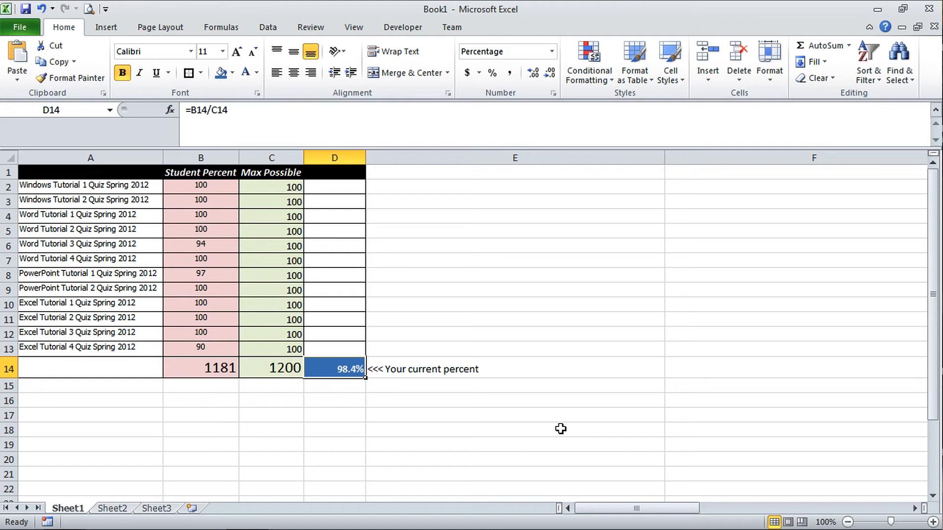
click(429, 392)
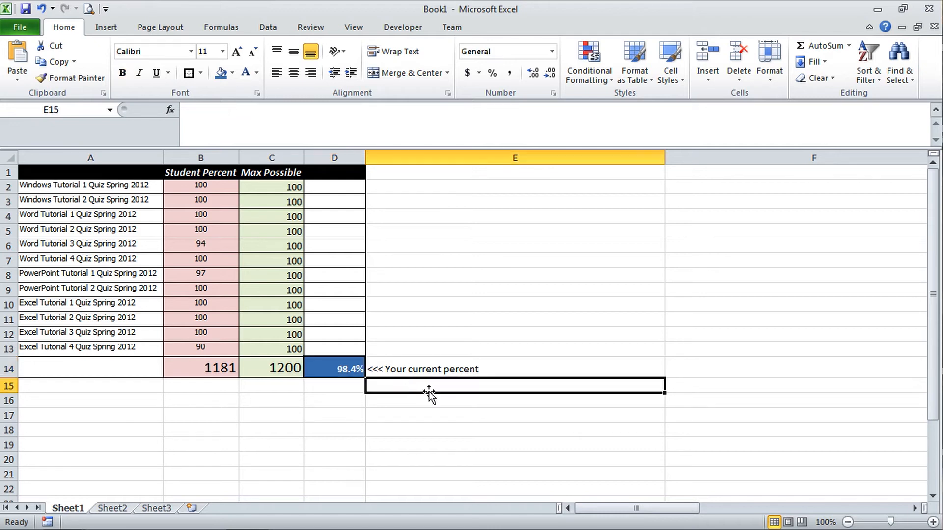
text(<<<)
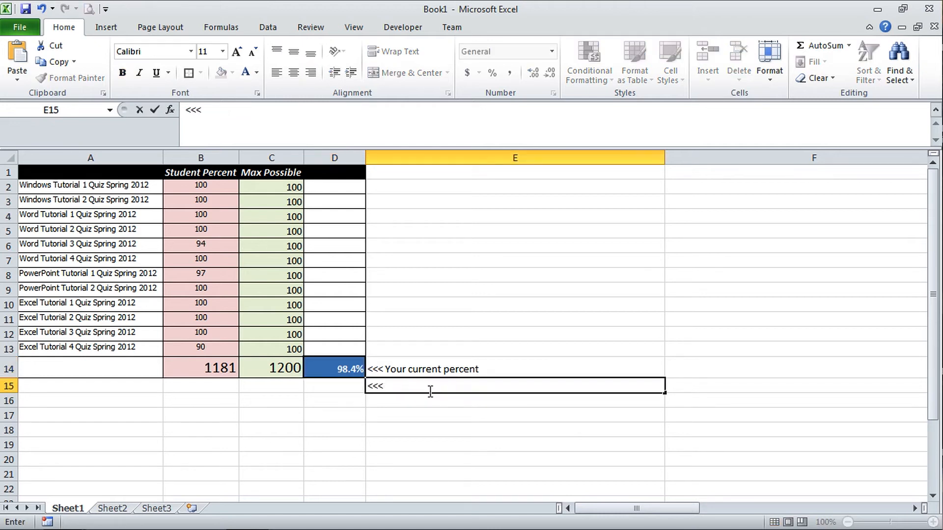
text( Your G)
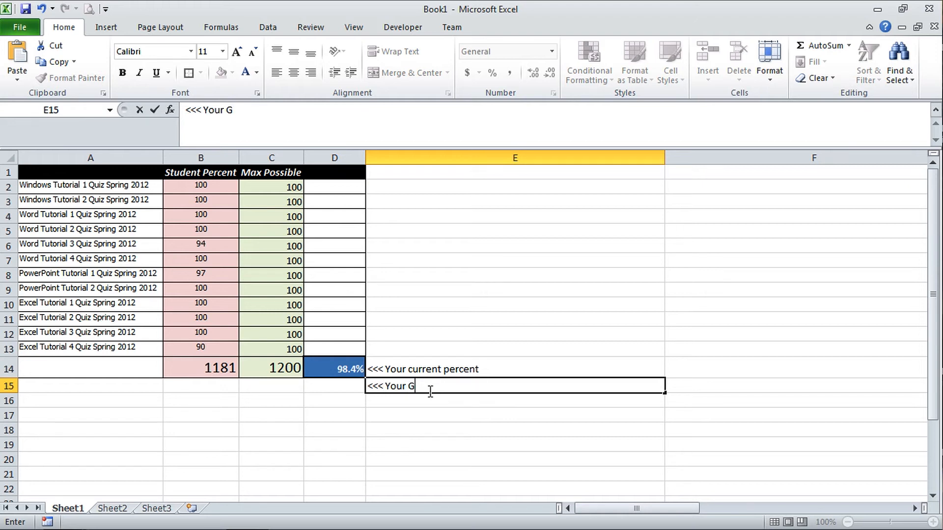
key(BackSpace)
text(grade)
key(Return)
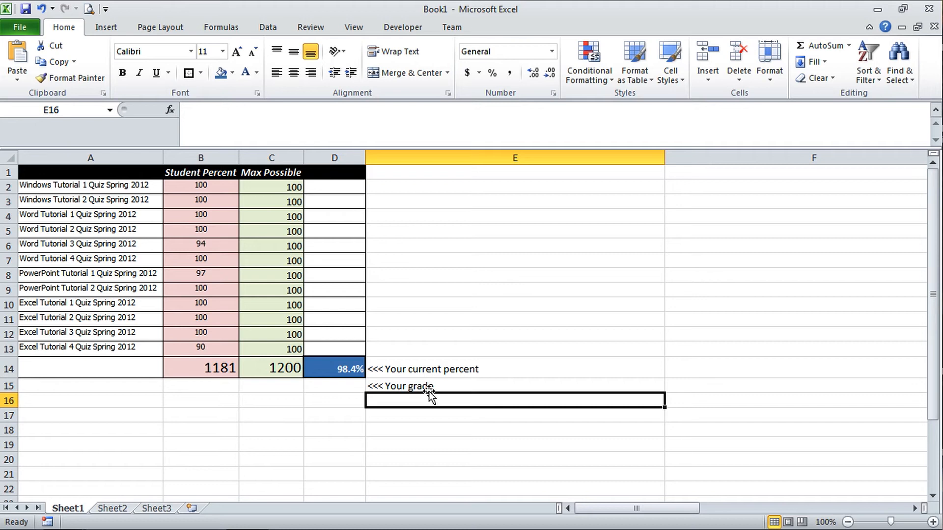
click(351, 386)
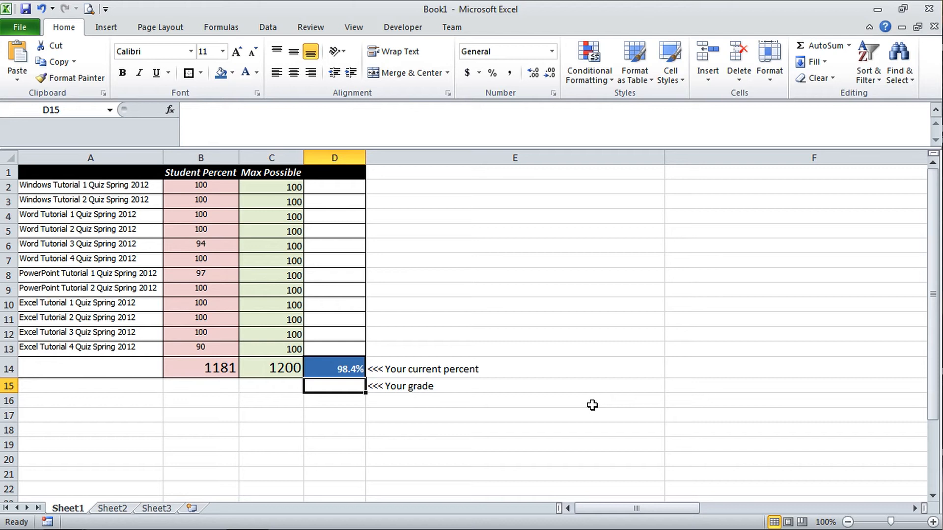
double_click(666, 160)
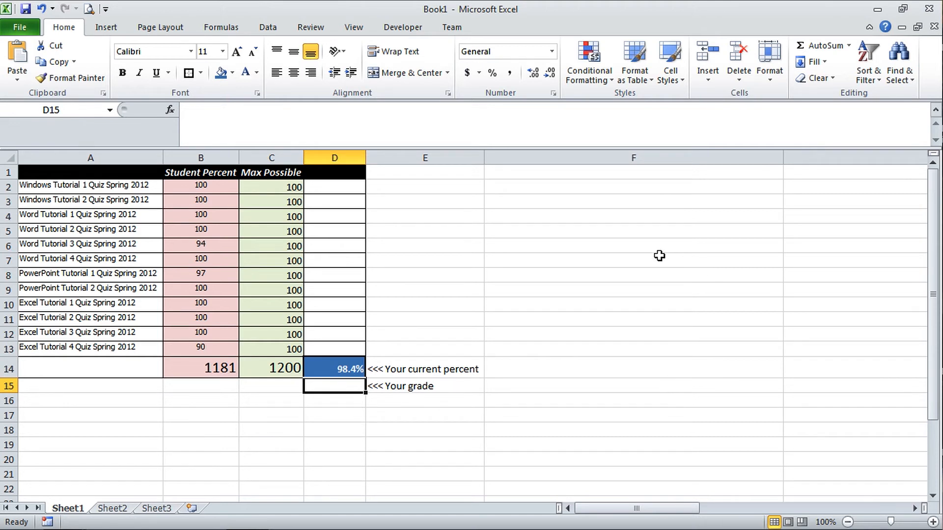
click(612, 173)
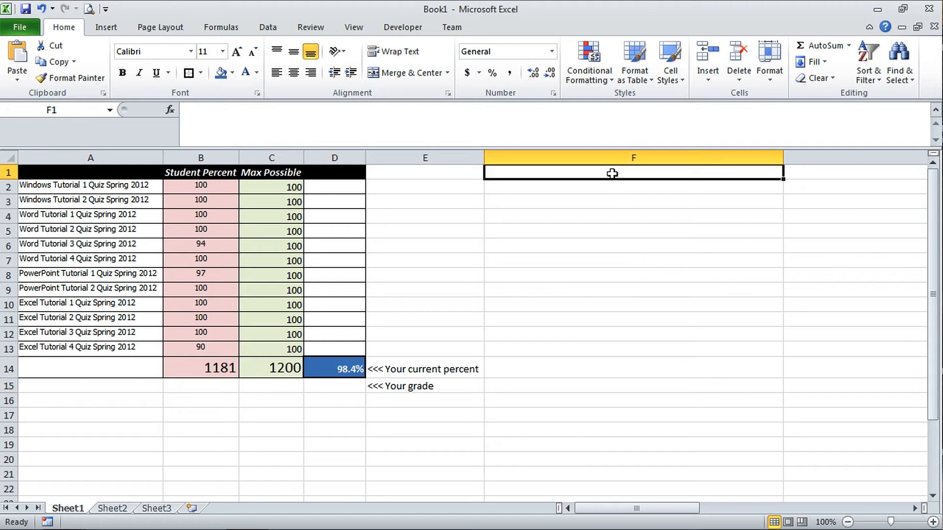
text(A)
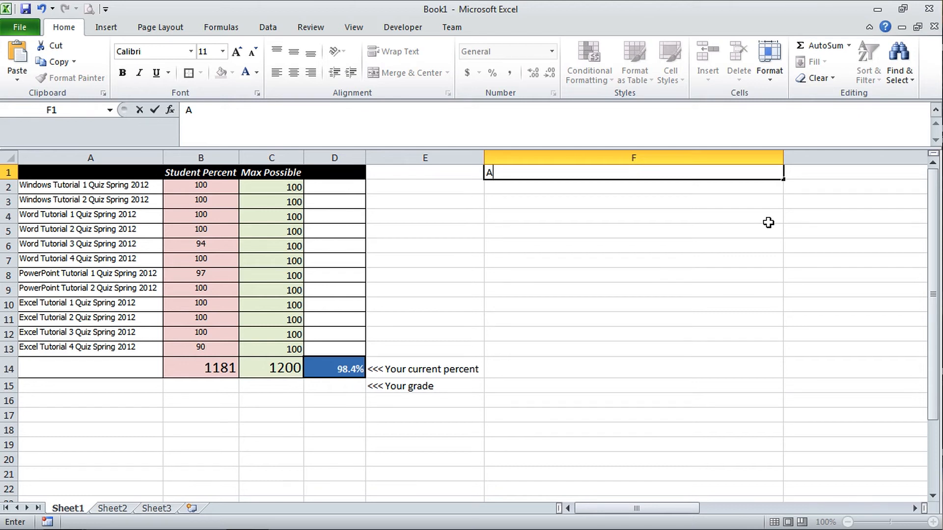
key(BackSpace)
Insert an IF function in D15 that returns "A" when D14>=0.9
click(350, 382)
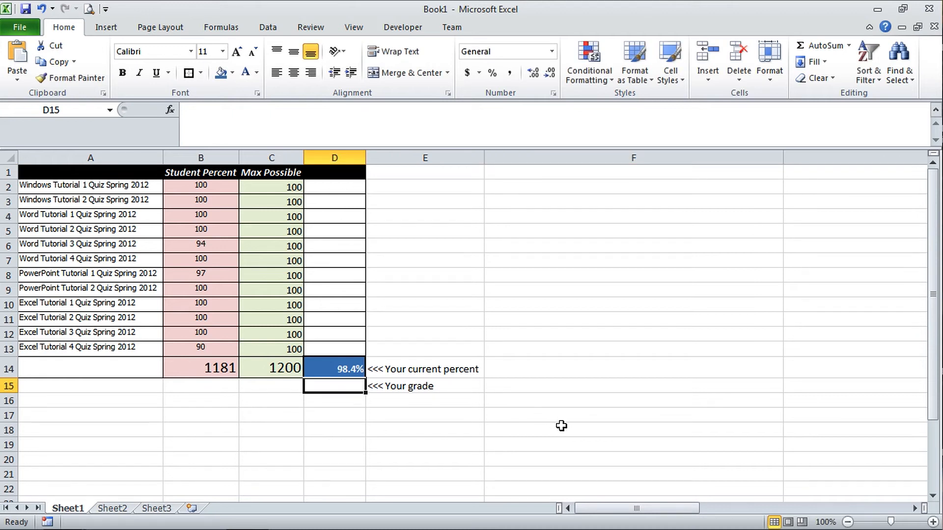
click(171, 110)
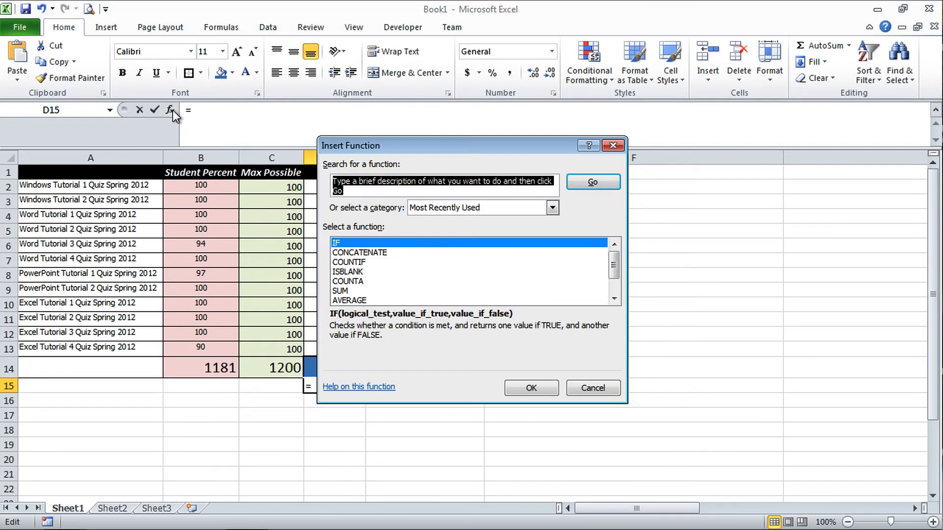
click(346, 245)
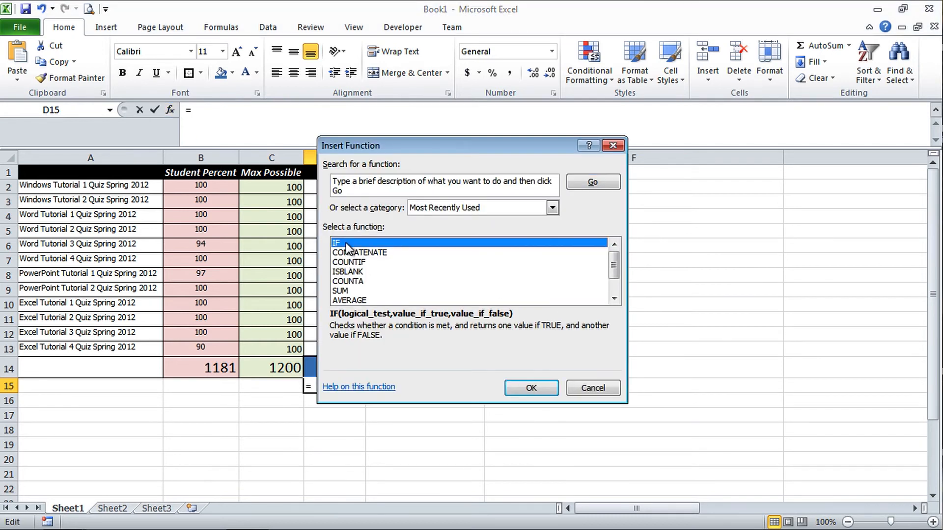
click(532, 386)
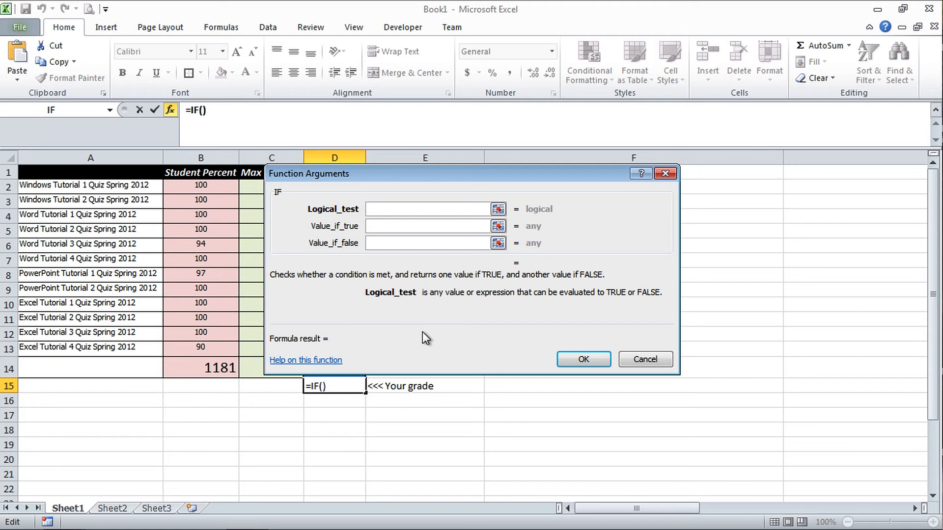
drag(473, 174, 712, 216)
click(344, 369)
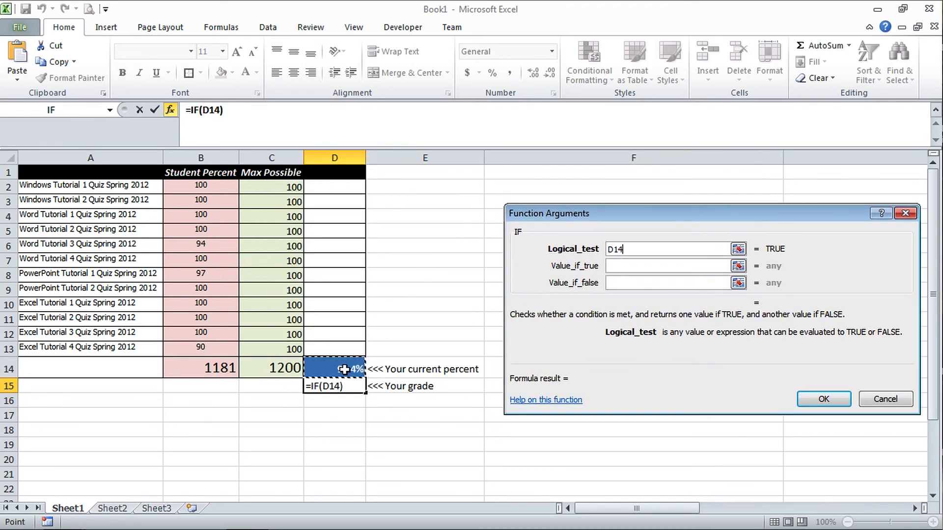
text(>=0.9)
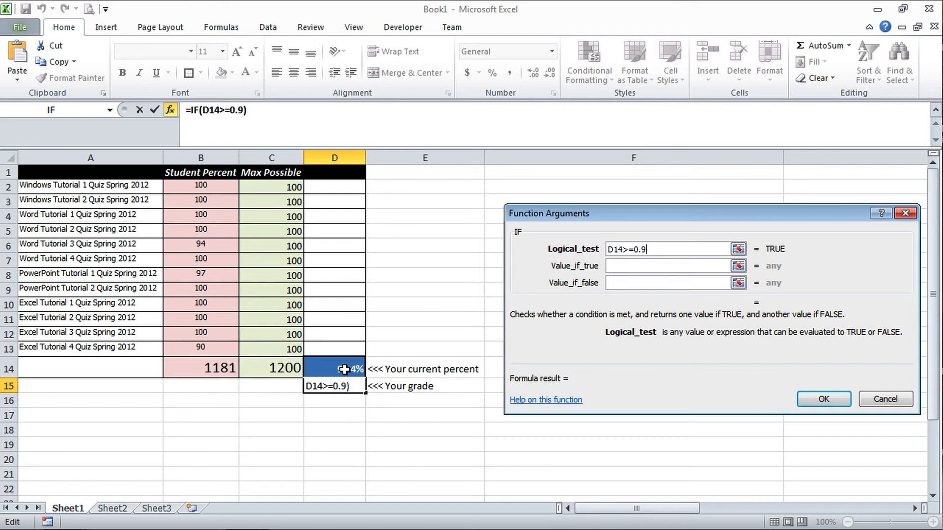
key(Tab)
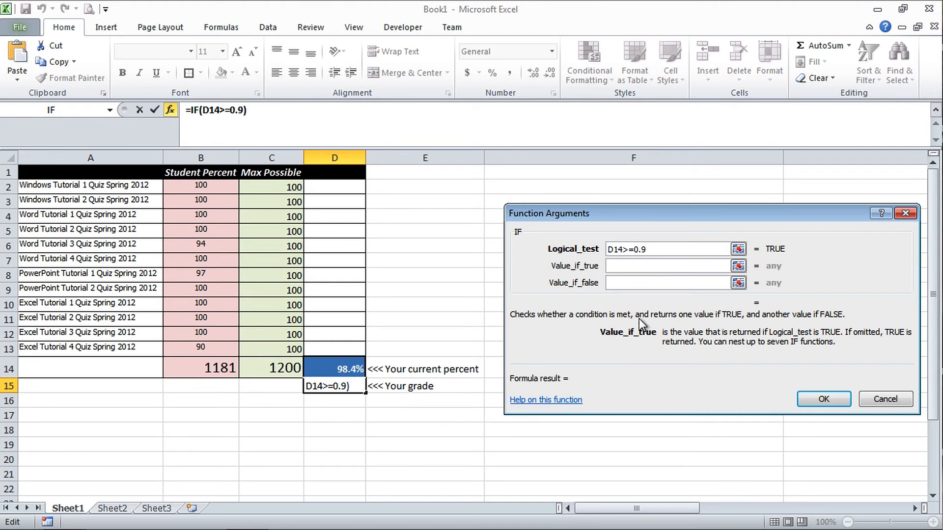
text(A)
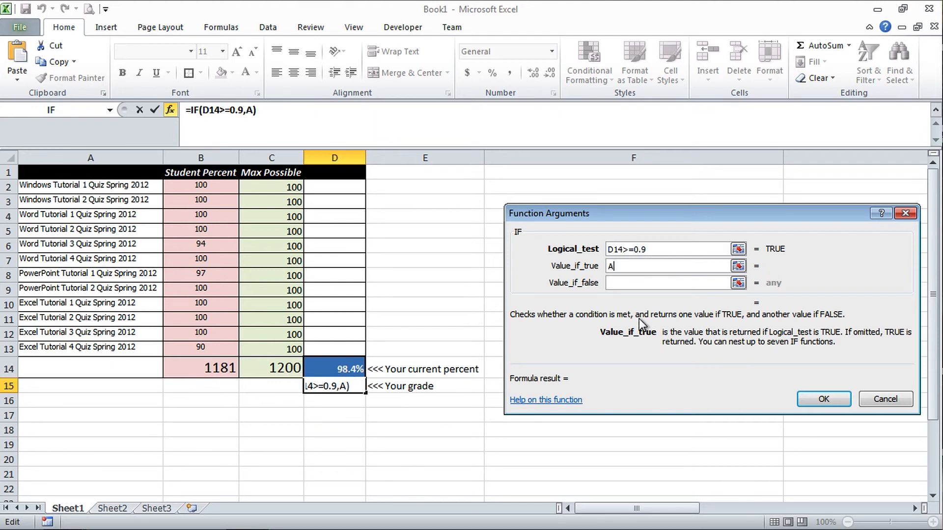
key(Tab)
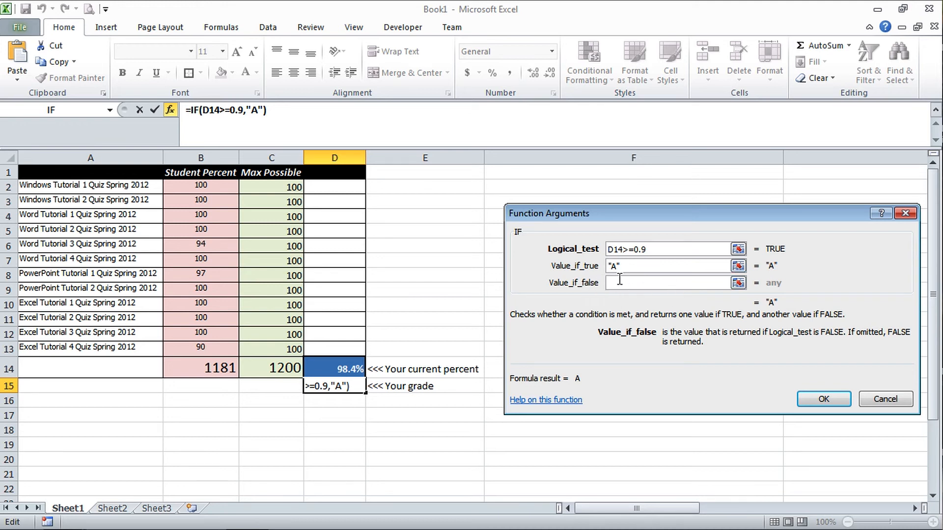
click(832, 399)
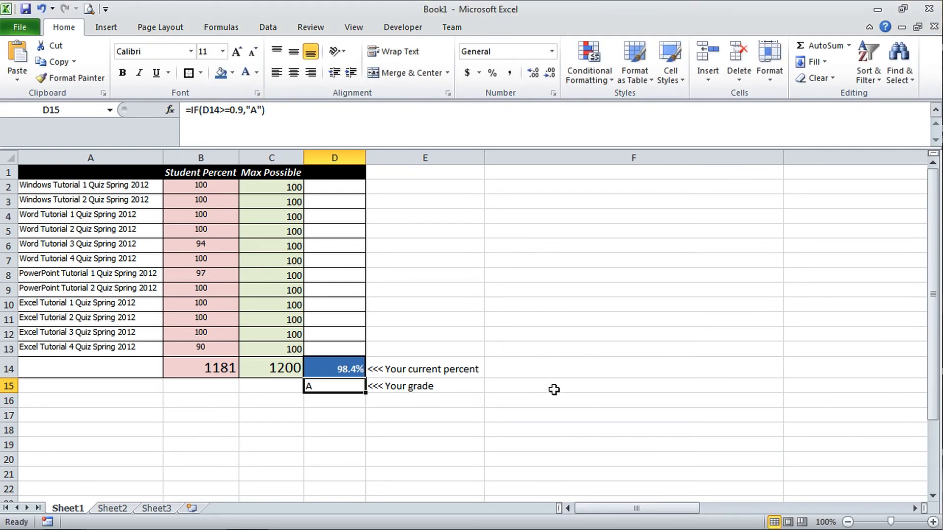
Extend the D15 formula with a nested IF as the false value, returning "B" when D14>=0.8
click(262, 110)
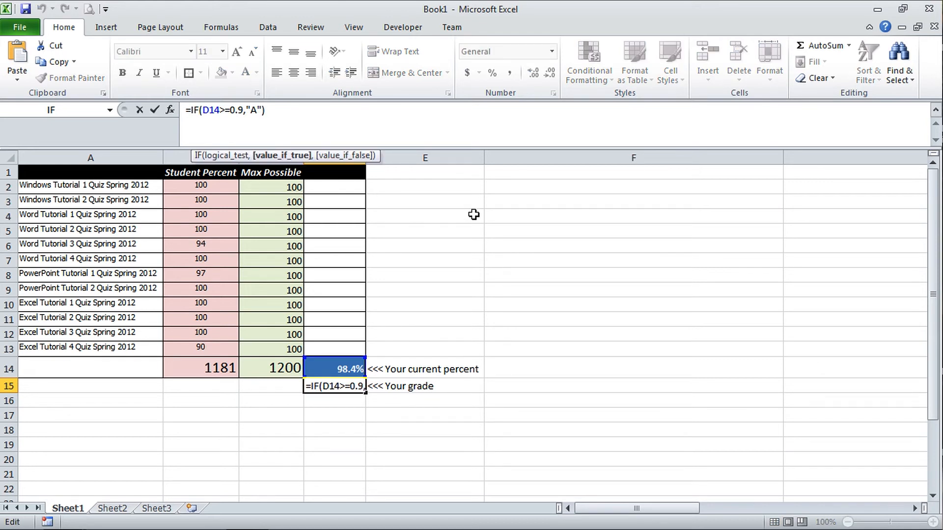
text(,)
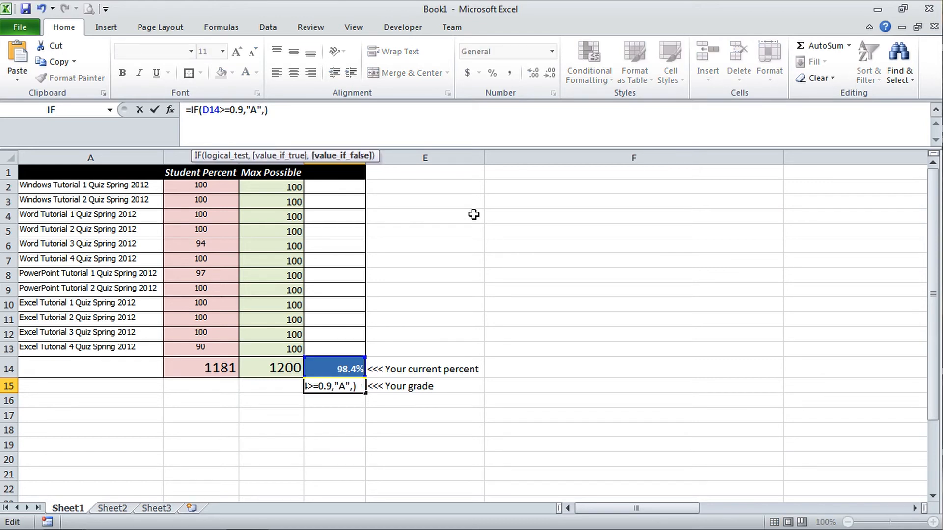
text(if()
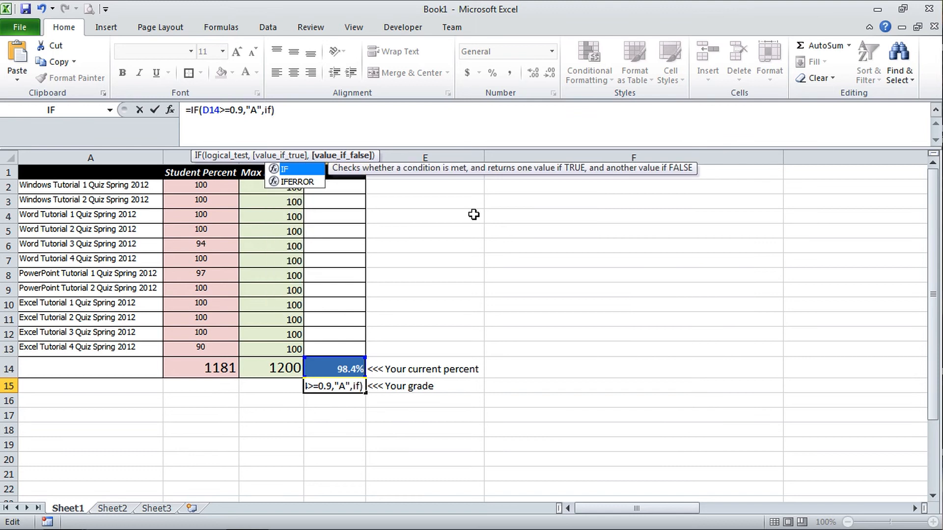
text())
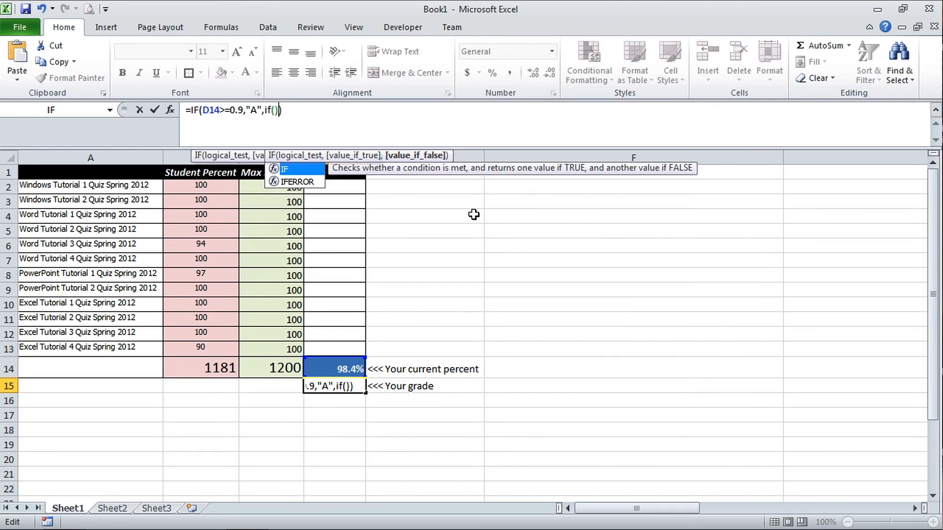
key(Left)
key(Left)
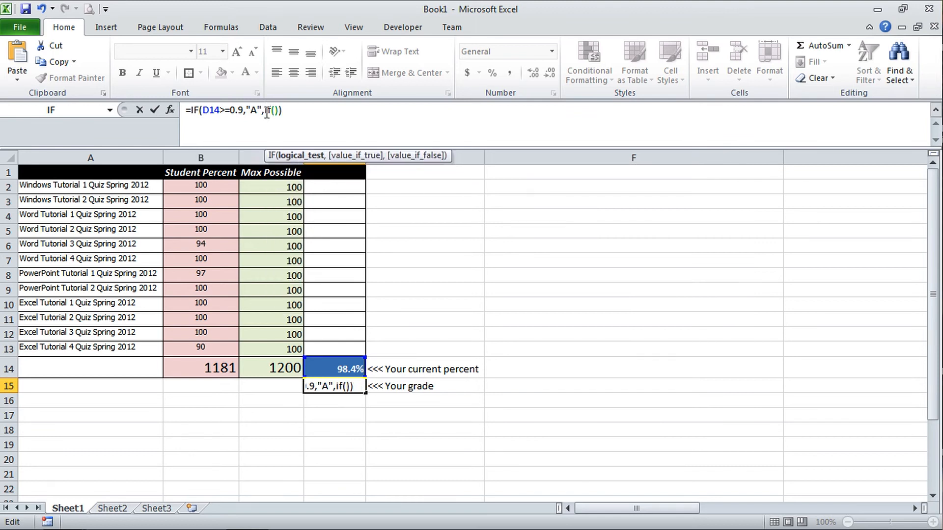
text(d14>)
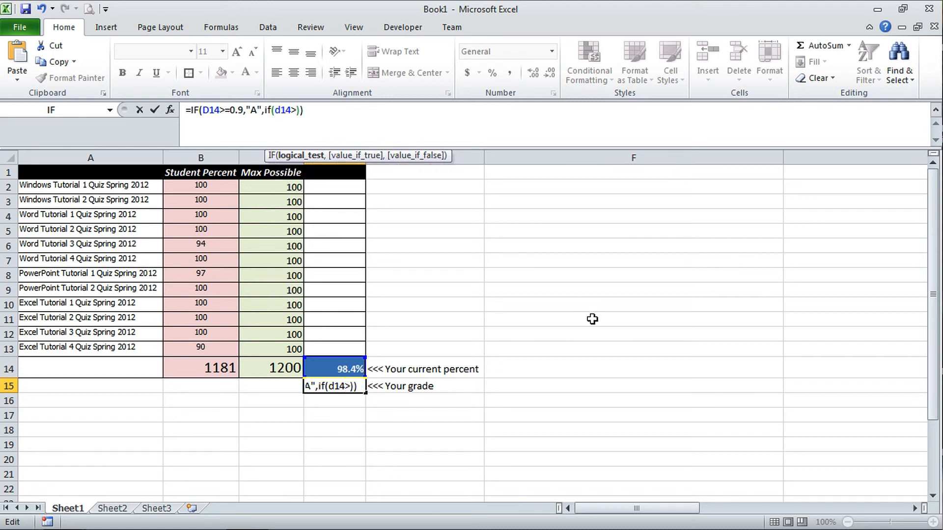
text(=0.8)
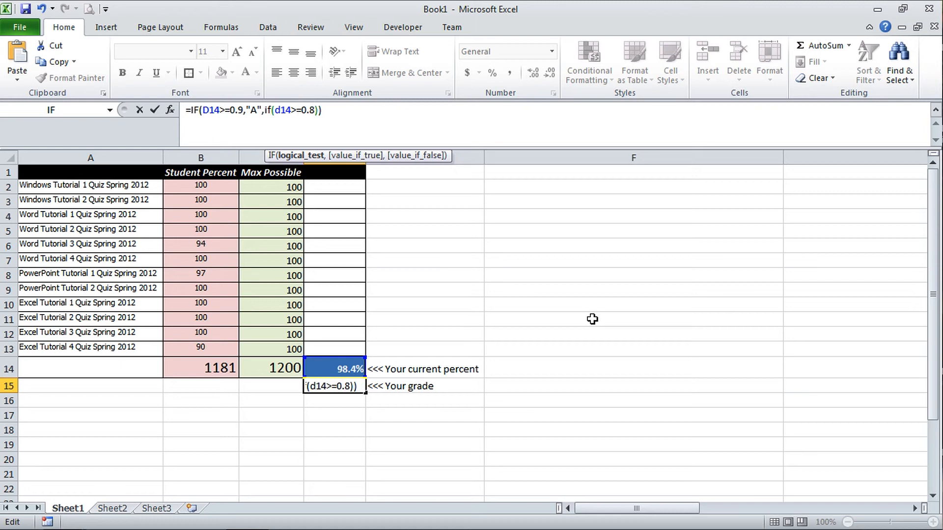
text(,)
text("B")
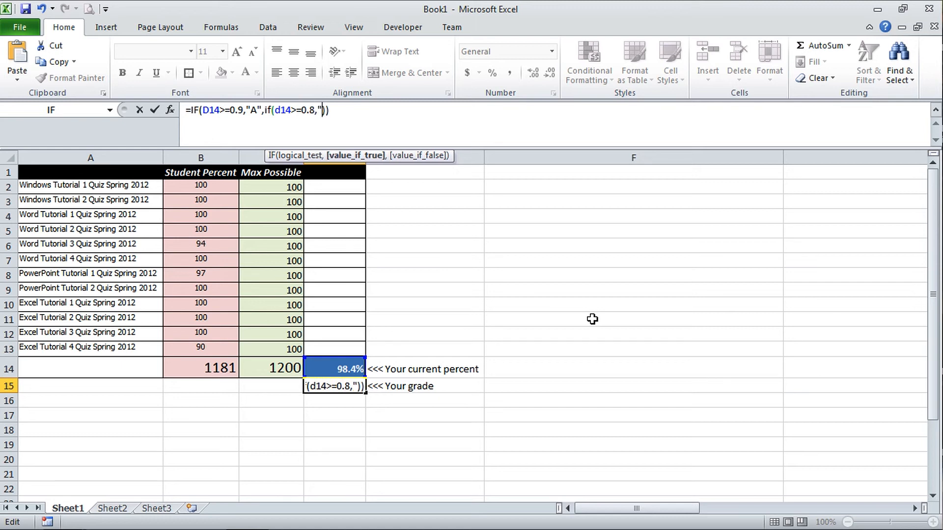
Nest a third IF in the D15 formula as the false value, returning "C" when D14>=0.7
text(,)
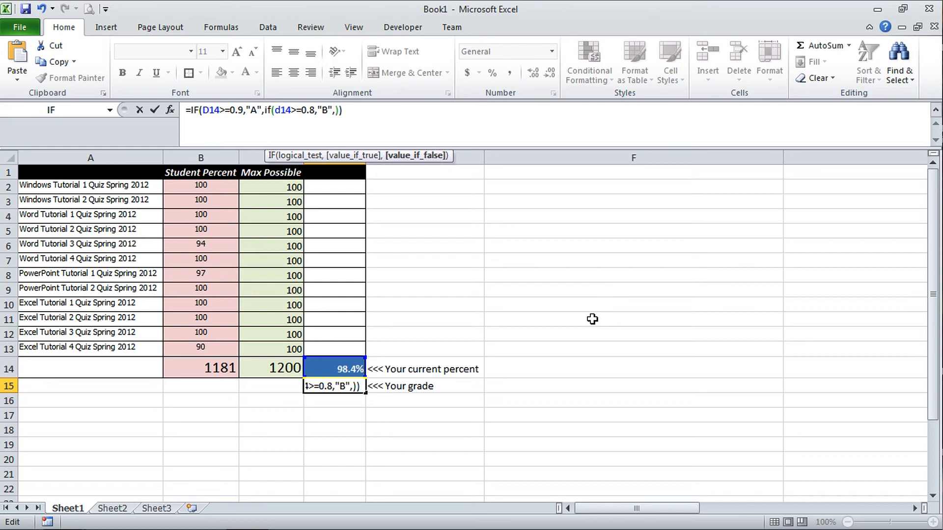
text(if()
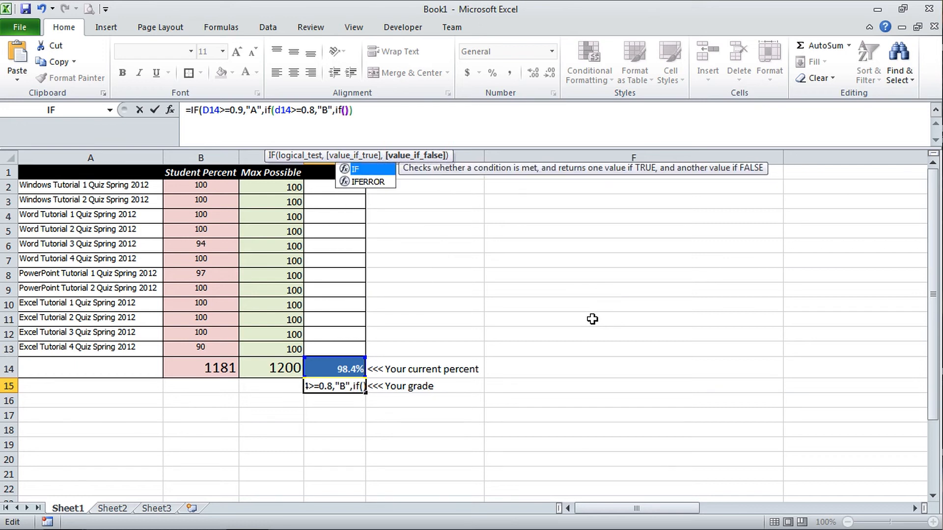
text())))
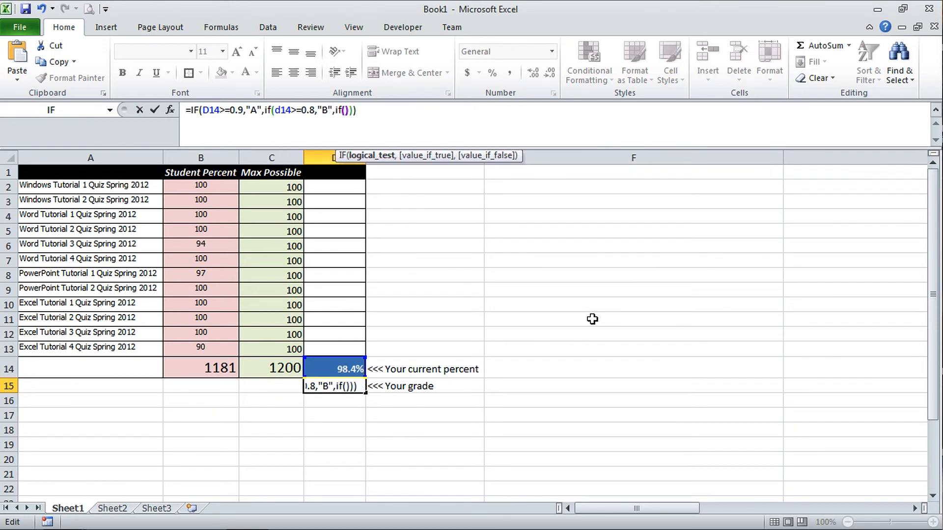
key(Right)
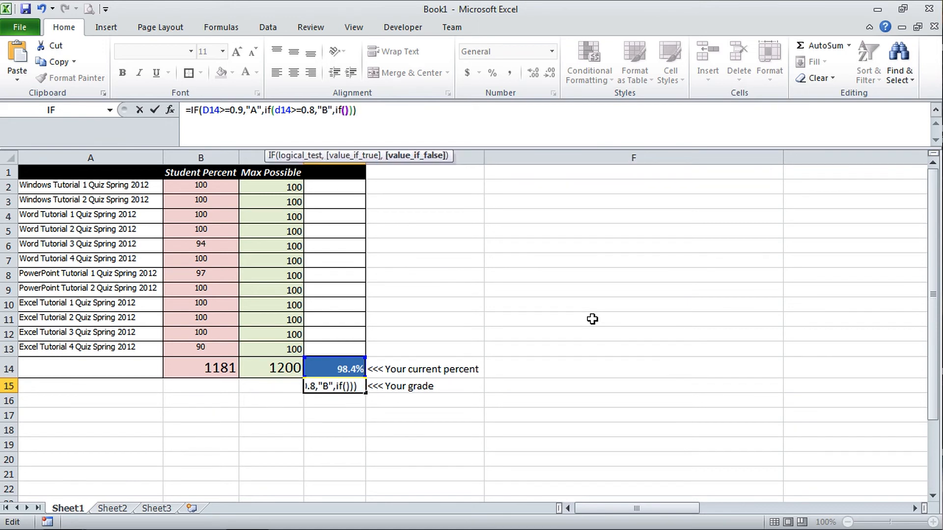
key(Left)
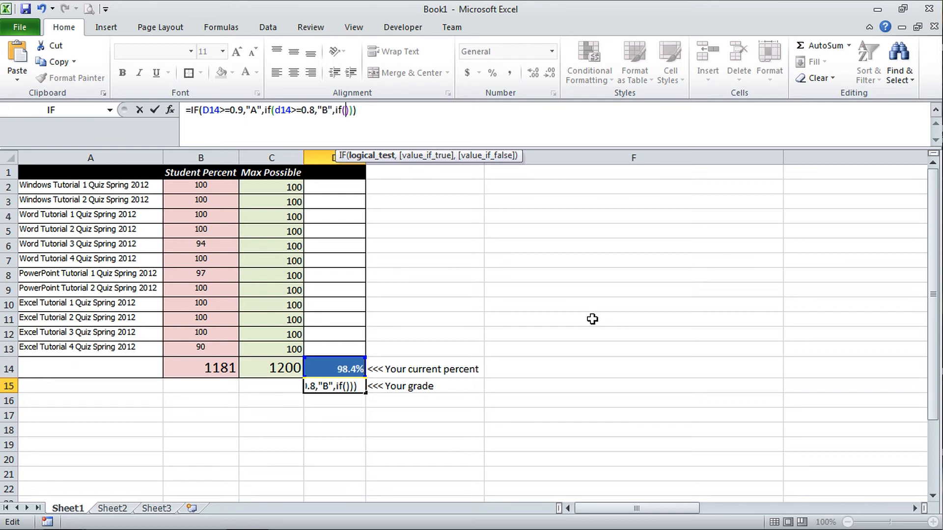
text(d14>=0)
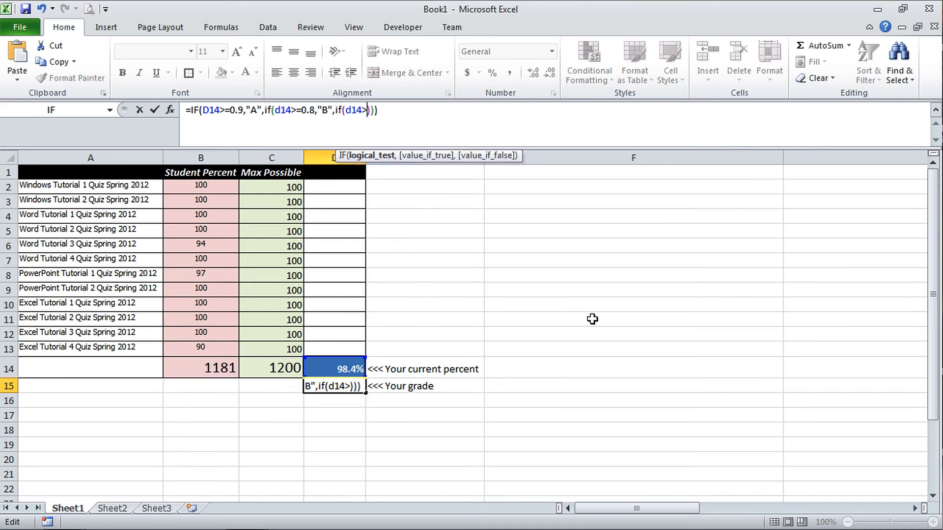
text(.7,)
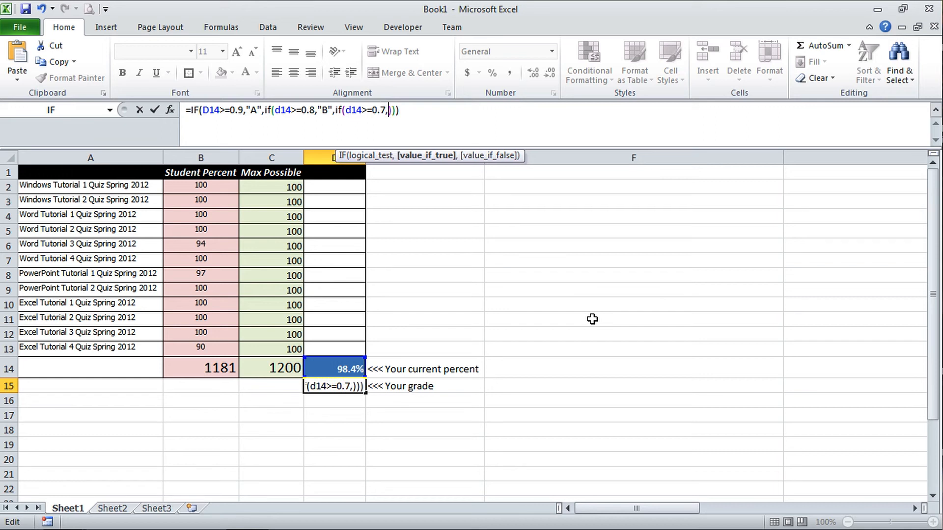
text(")
text(C)
text("))))
Complete the D15 formula with a fourth nested IF that returns "D" when D14>=0.6 and otherwise "F"
text(,)
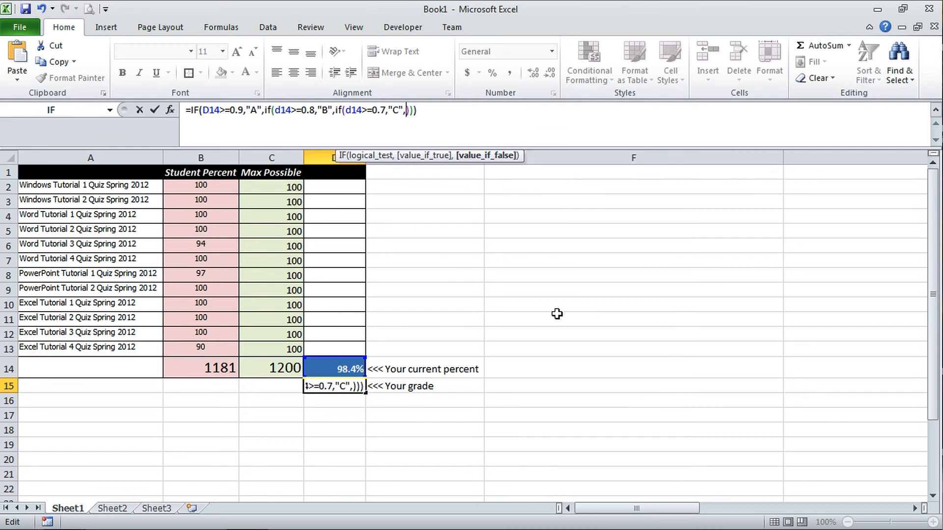
text(if())
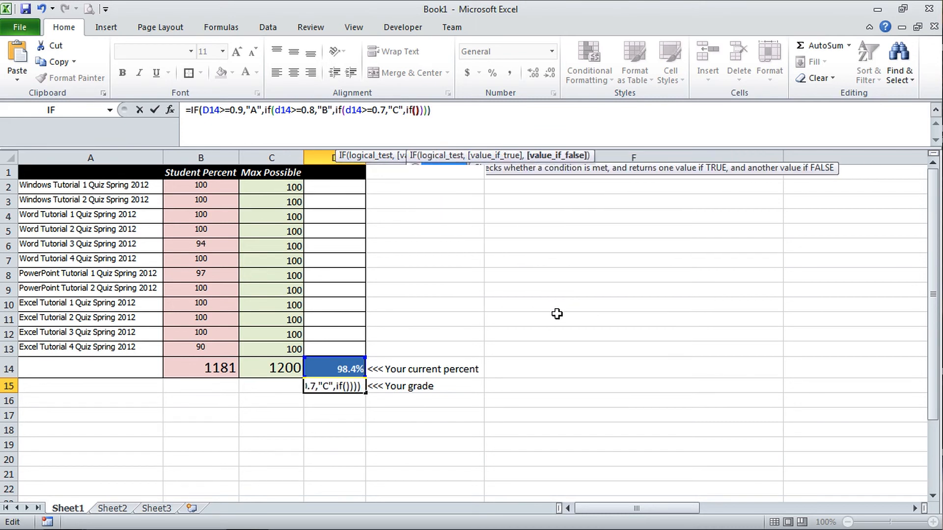
key(Left)
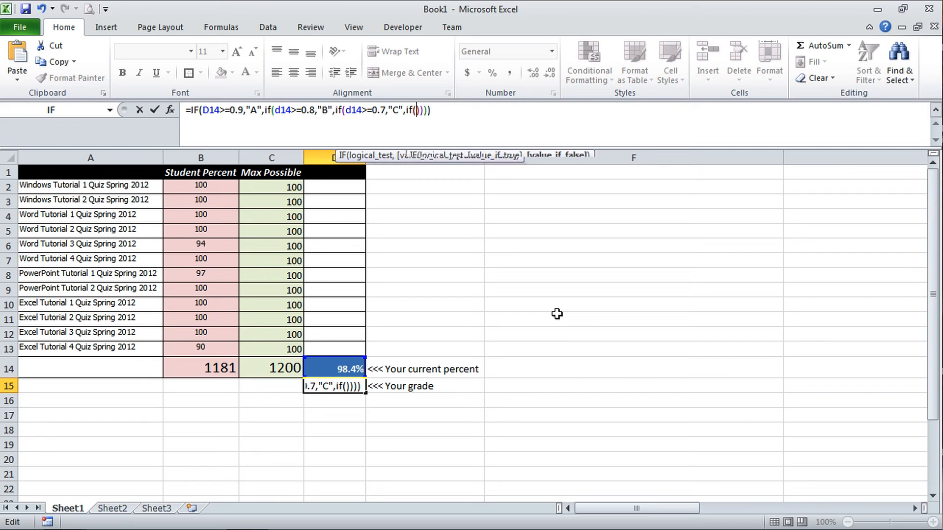
text(d14>)
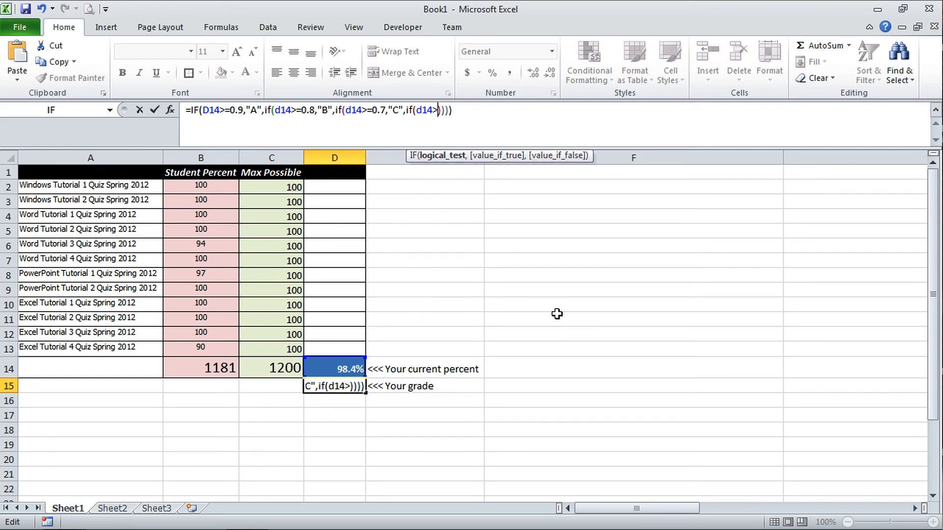
text(=0.6)
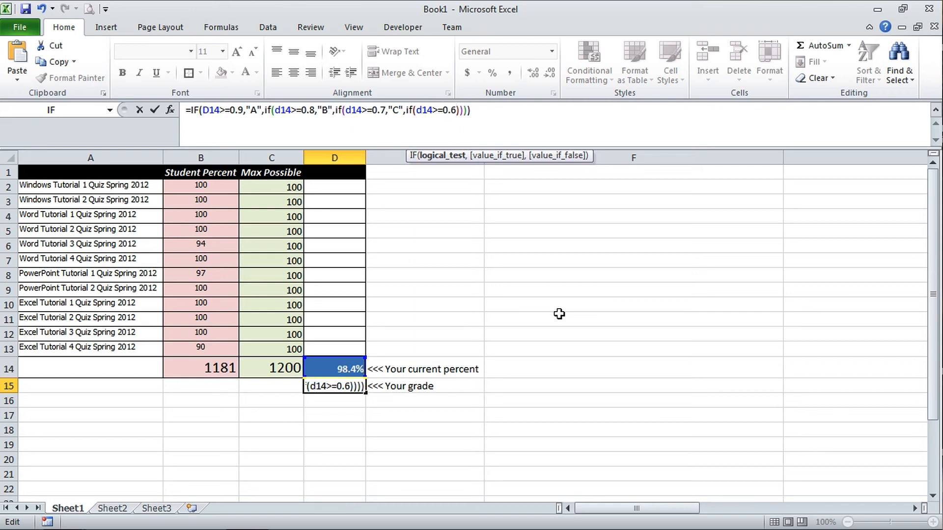
text(,)
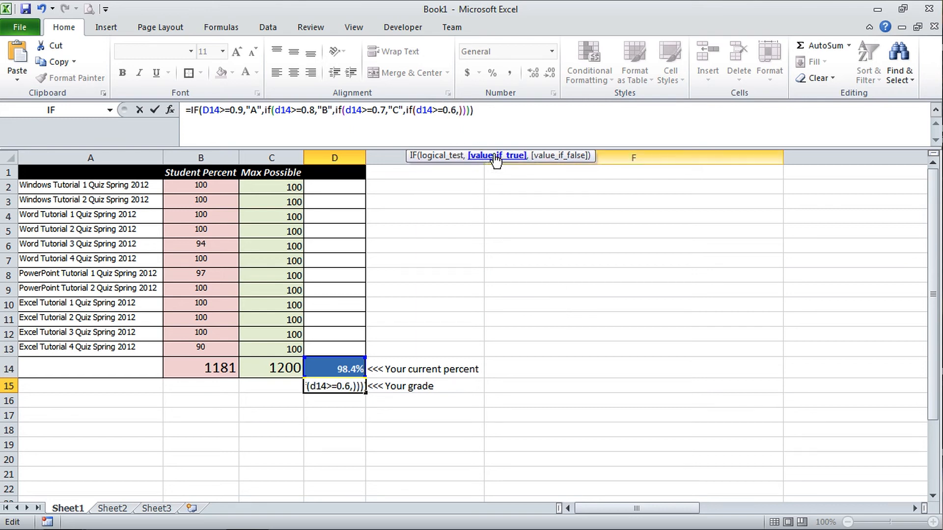
text("D")
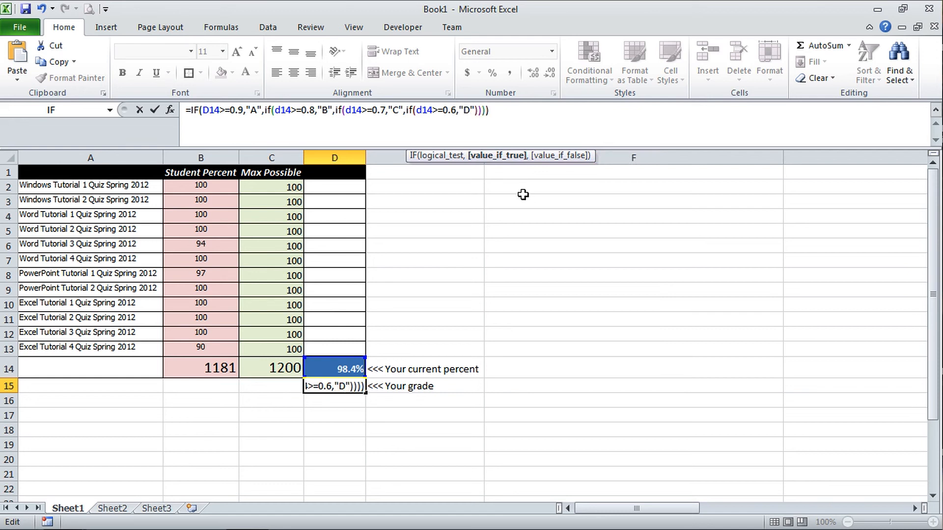
text(,)
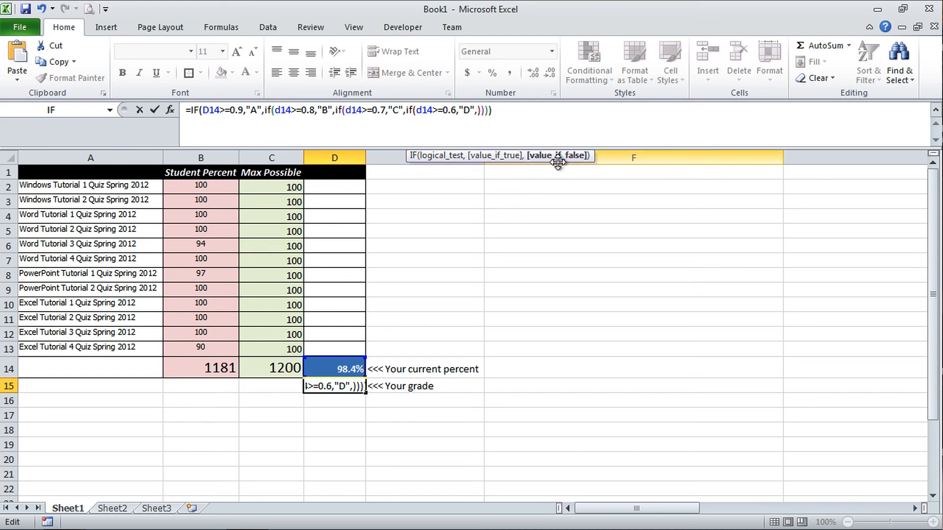
text("F")
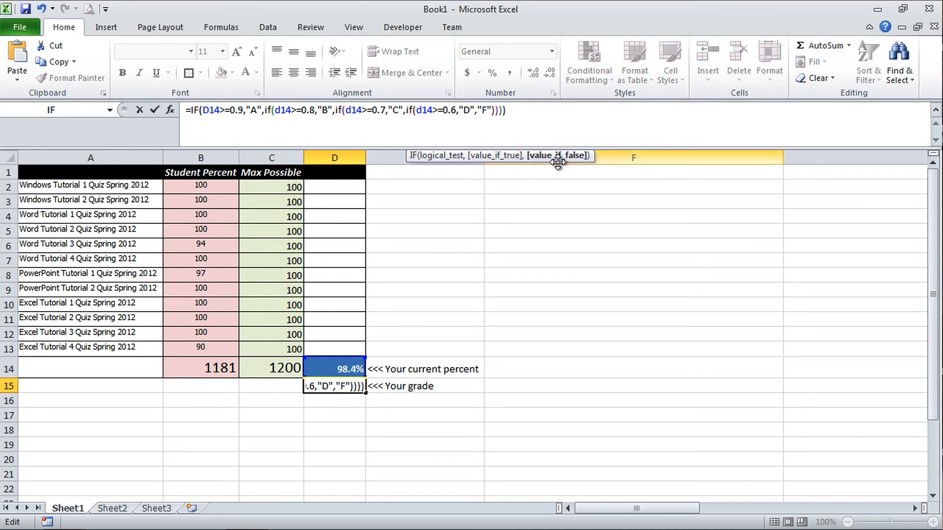
key(Return)
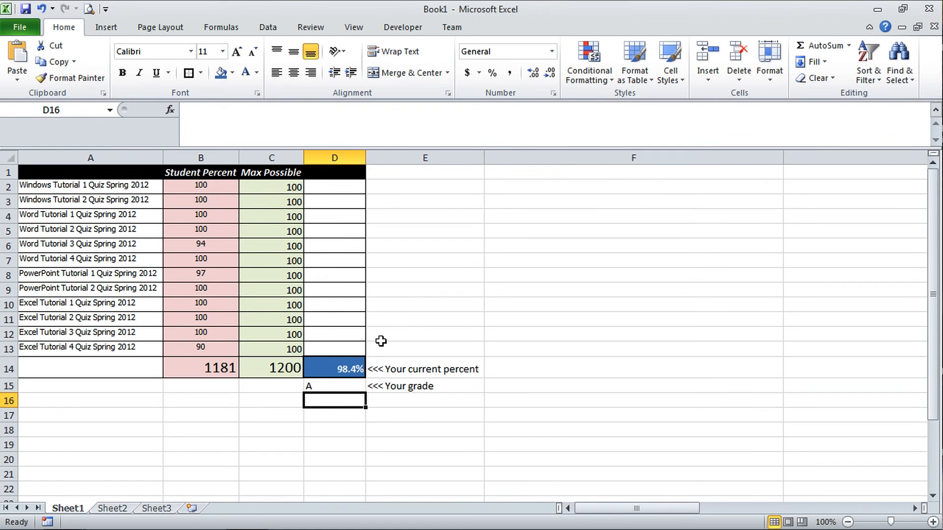
Center the letter grade in D15 and fill the cell with the lightest orange theme color
click(325, 386)
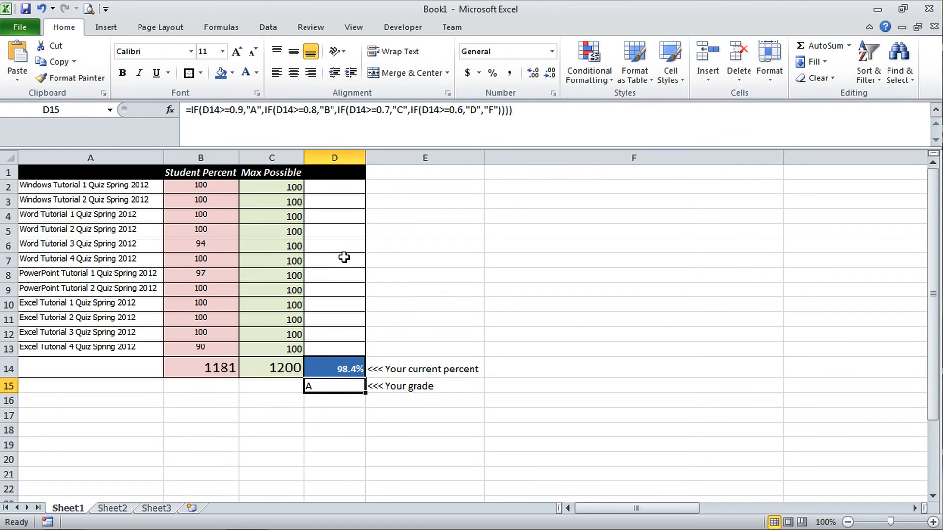
click(295, 73)
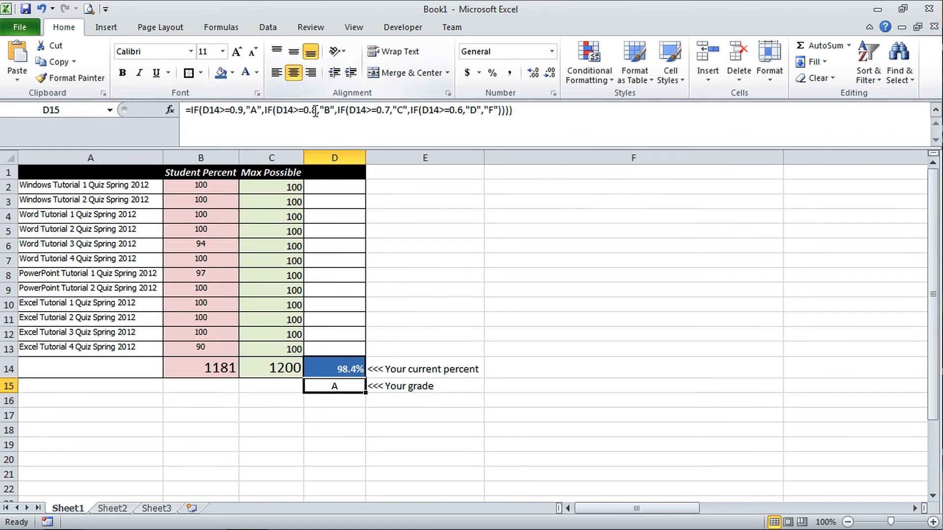
click(237, 72)
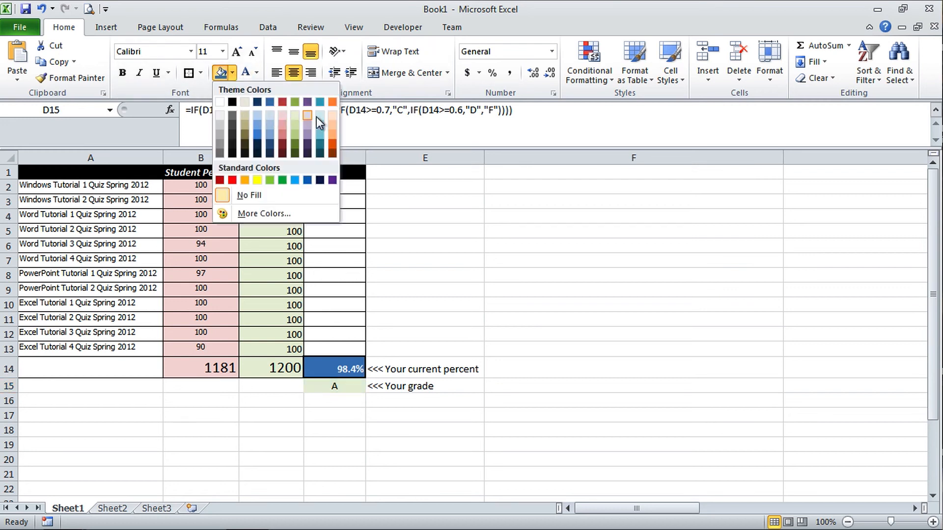
click(331, 117)
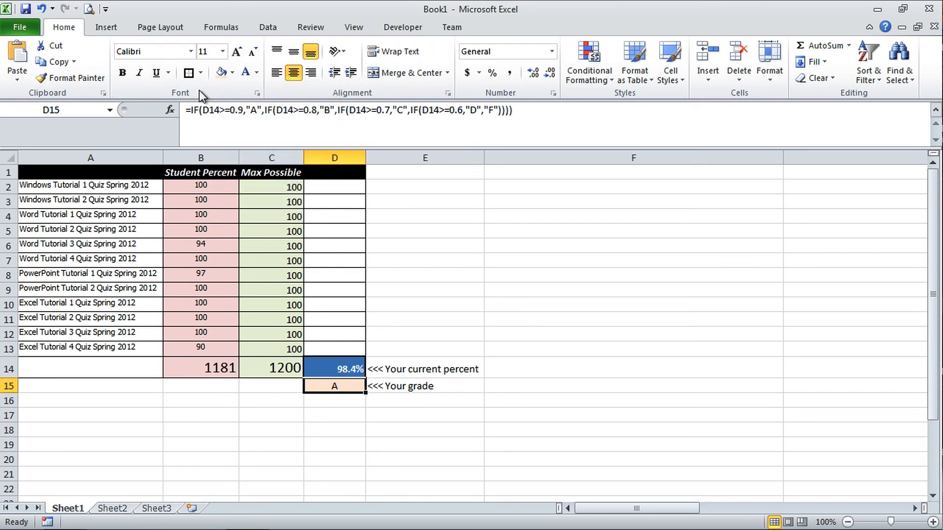
Make the letter grade in D15 bold and italic, and increase its font size to 14
click(122, 73)
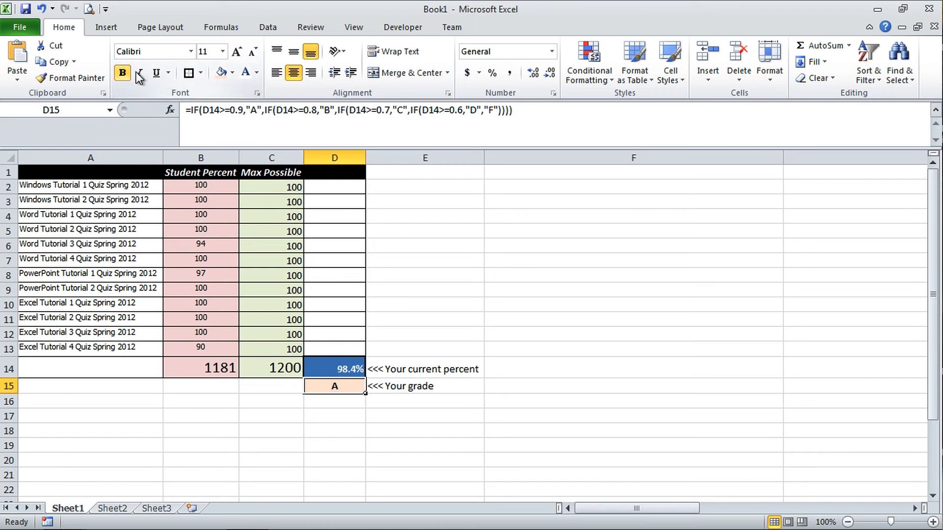
click(140, 73)
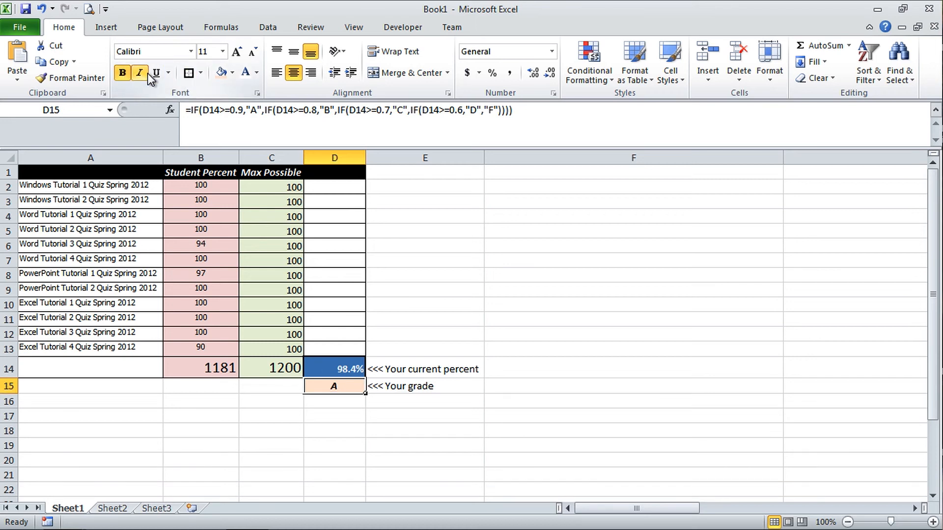
click(240, 55)
click(239, 55)
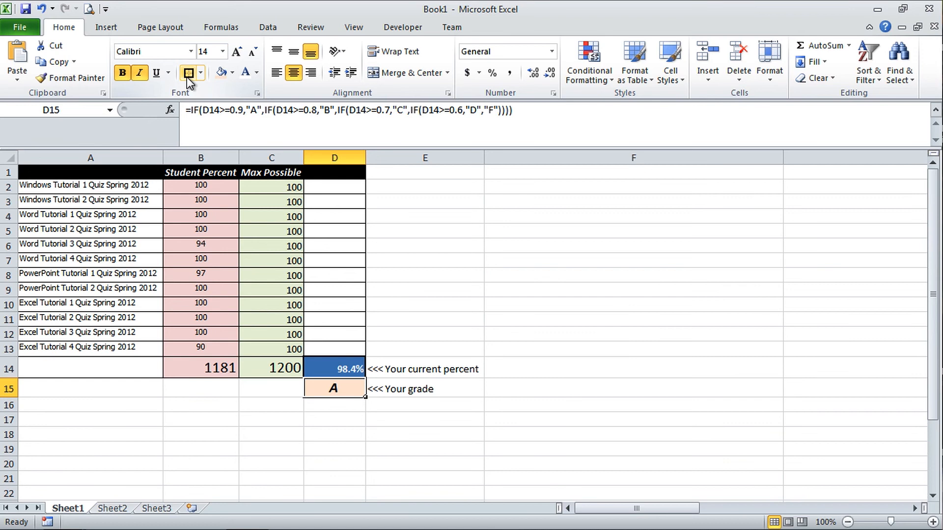
Apply a thick box border around the grade cell D15
click(201, 72)
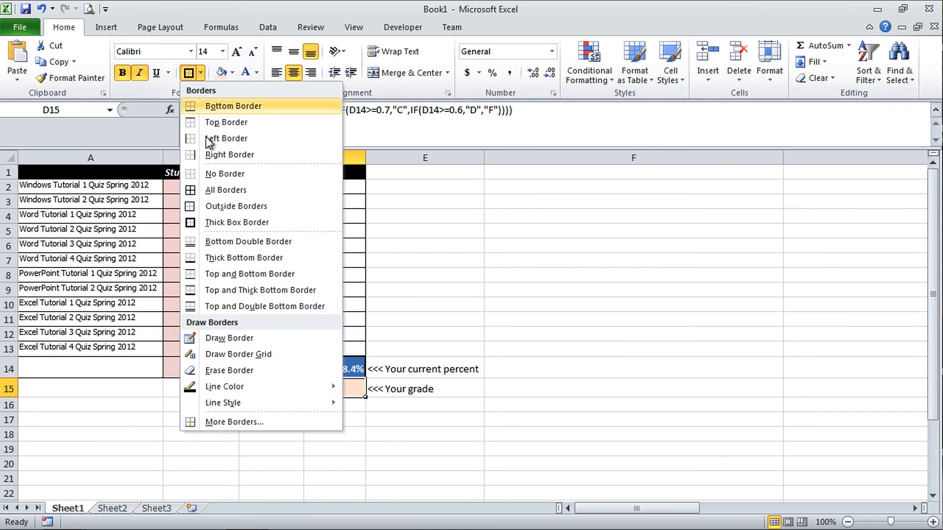
click(252, 223)
click(387, 450)
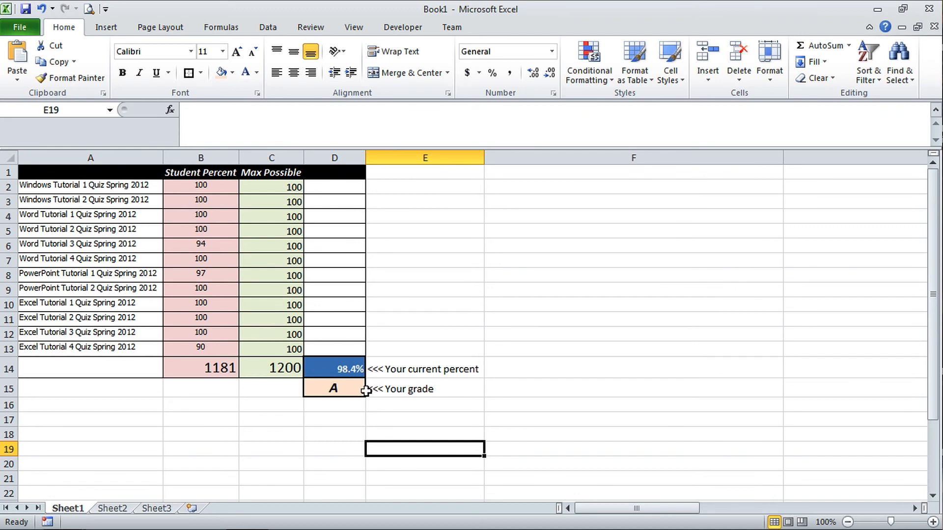
Test the grade formula by setting each student score in B2 through B9 to 50
click(213, 188)
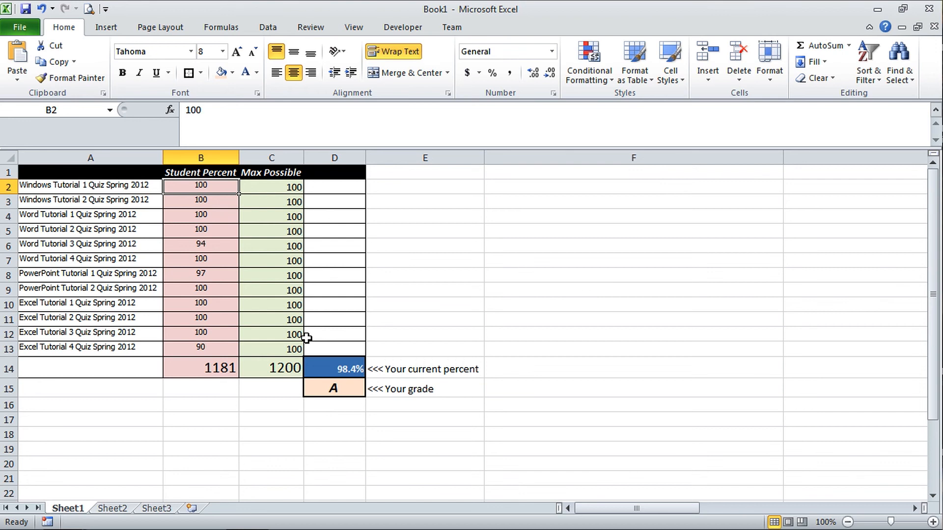
text(50)
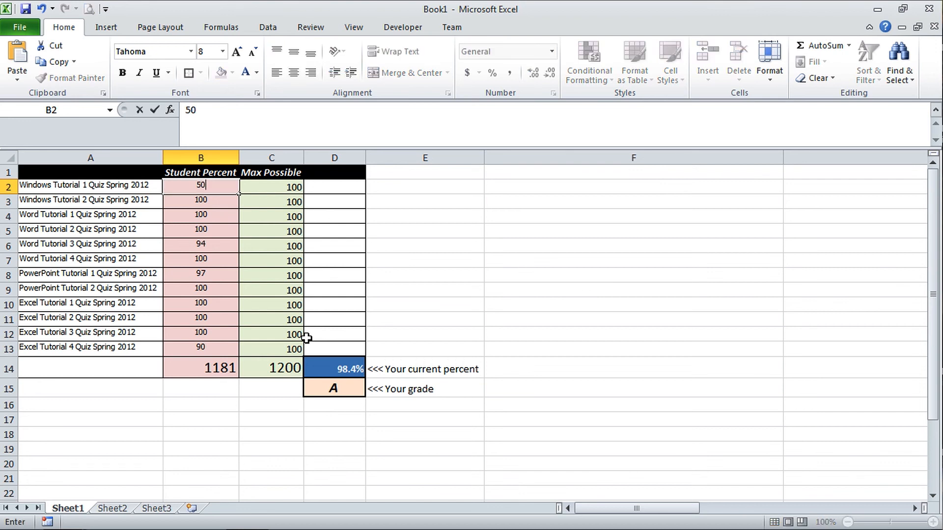
key(Return)
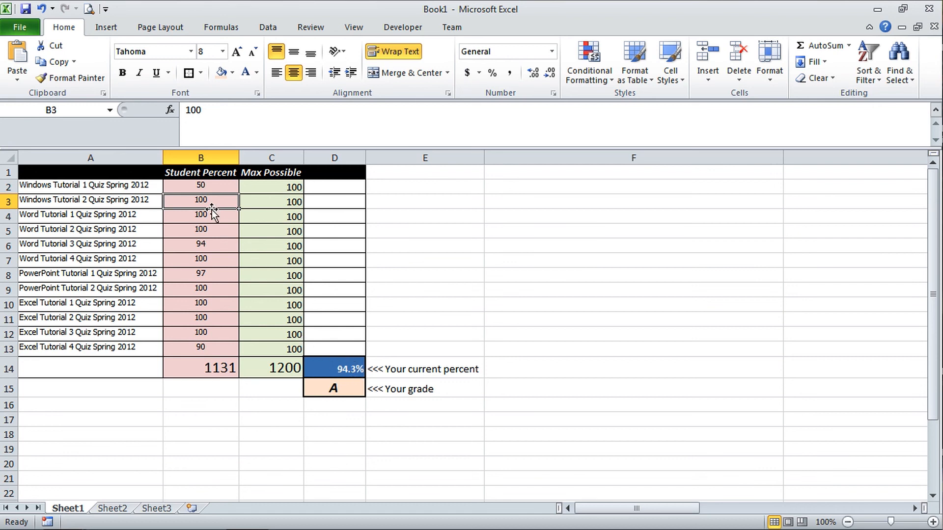
text(50)
key(Return)
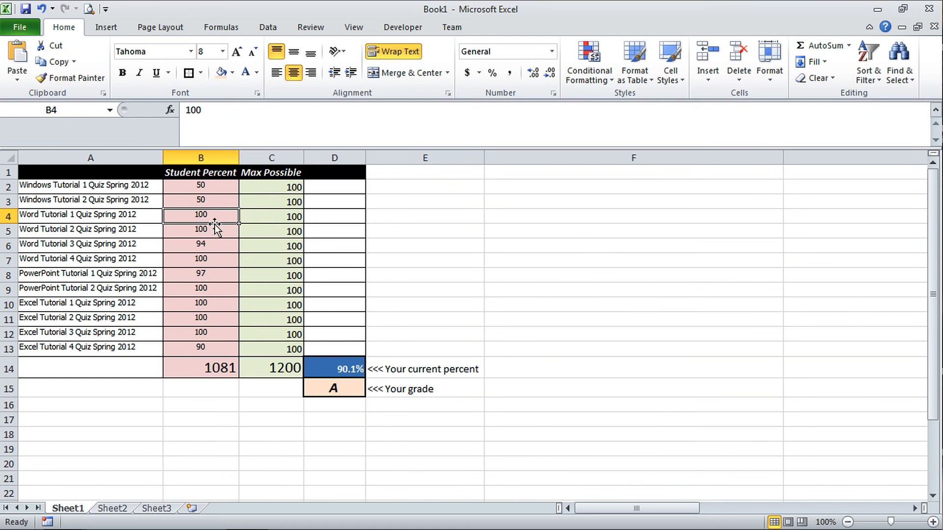
text(50)
key(Return)
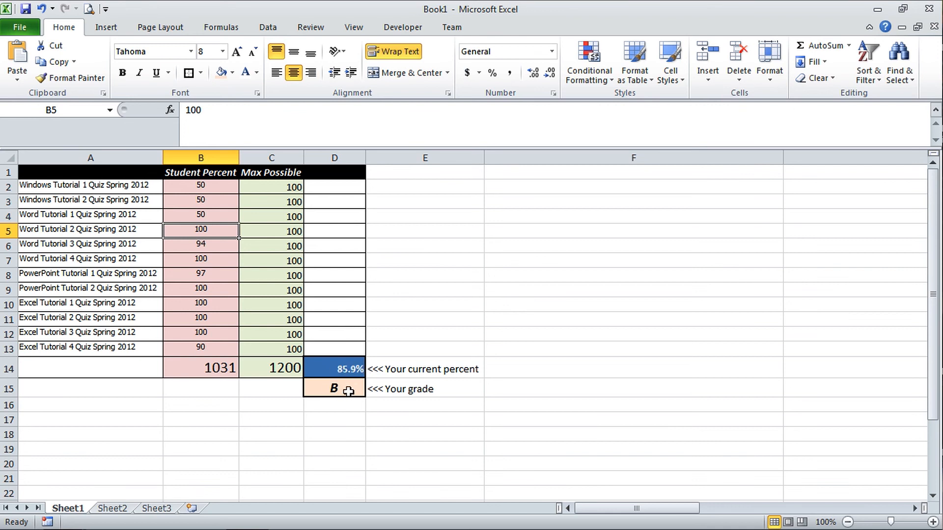
text(50)
key(Return)
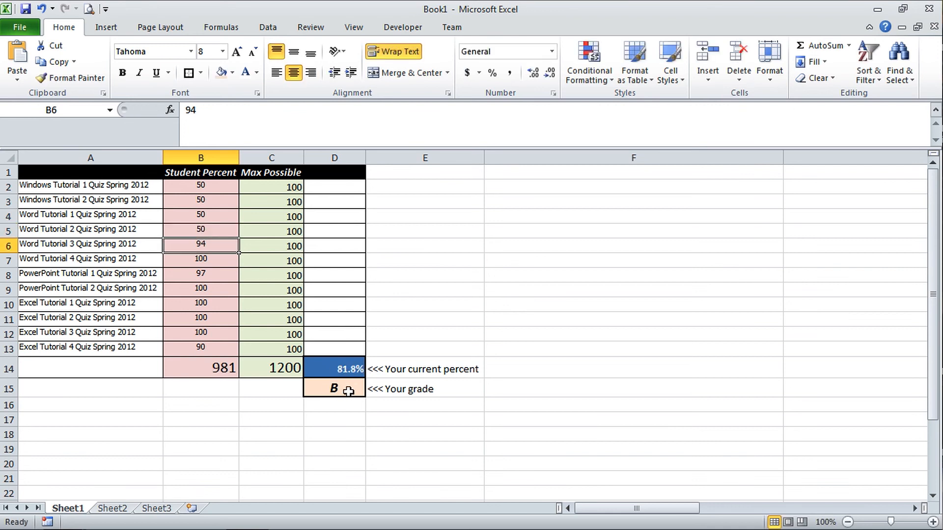
text(50)
key(Return)
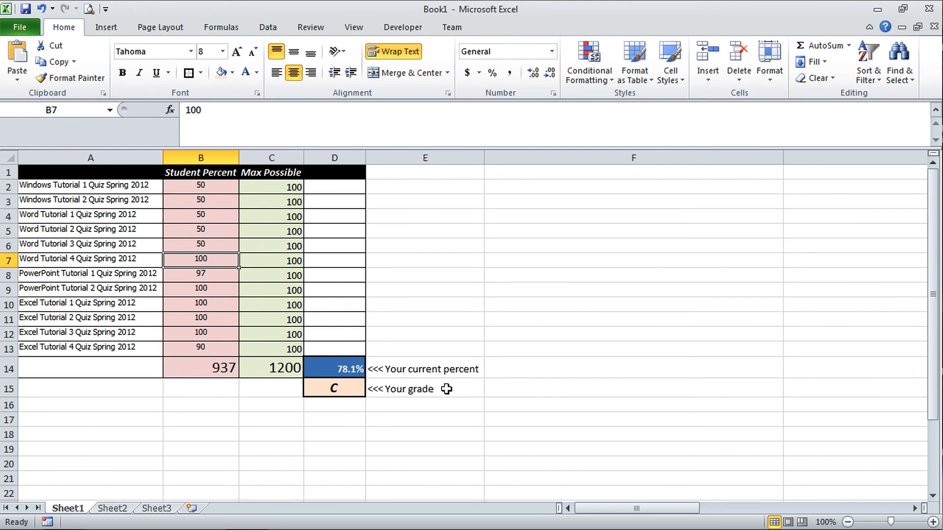
text(50)
key(Return)
text(50)
key(Return)
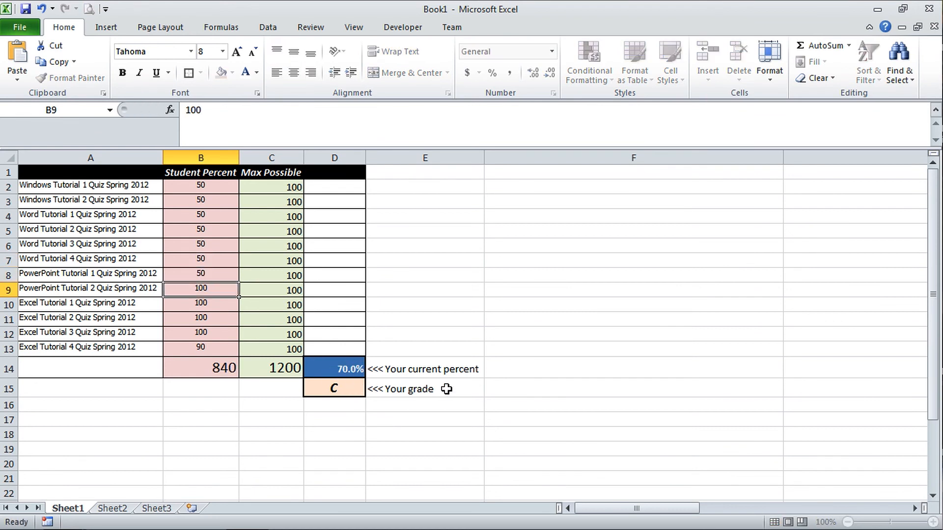
text(50)
key(Return)
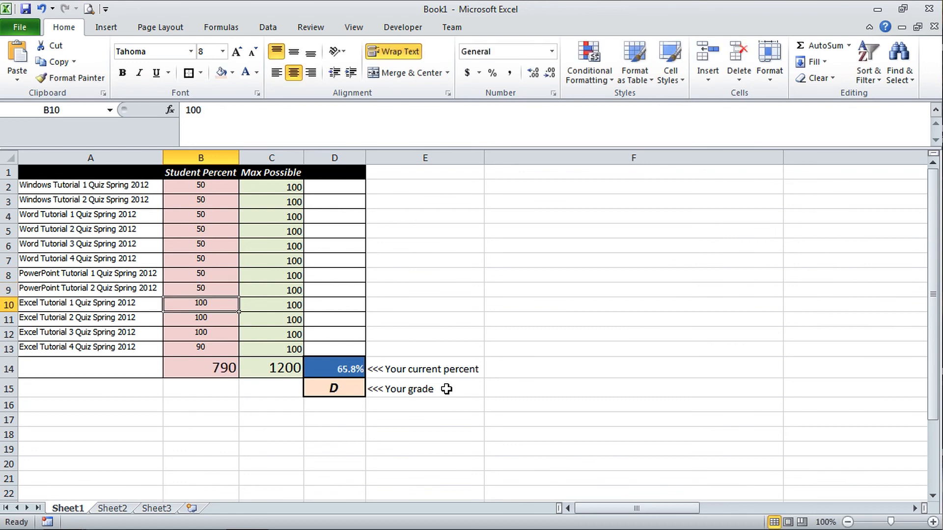
Continue testing the grade formula by setting the student scores in B10 and B11 to 50
text(50)
key(Return)
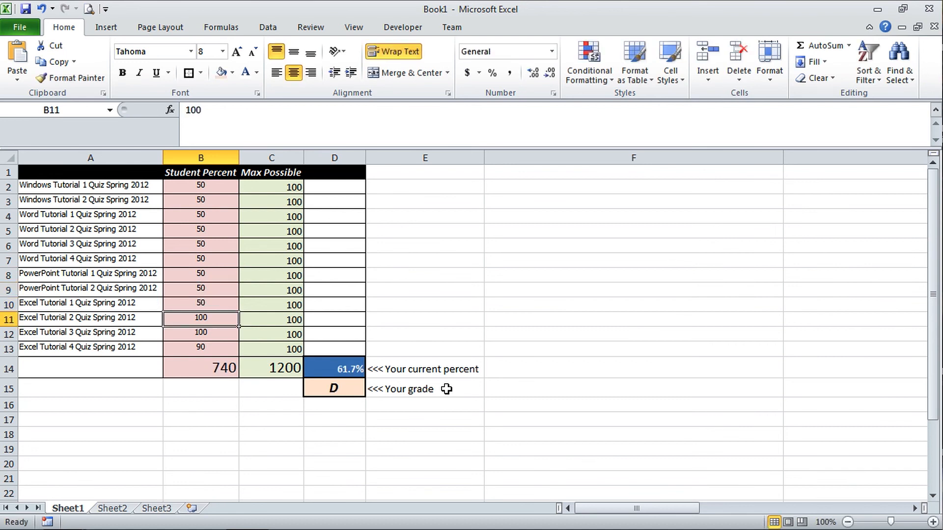
text(50)
key(Return)
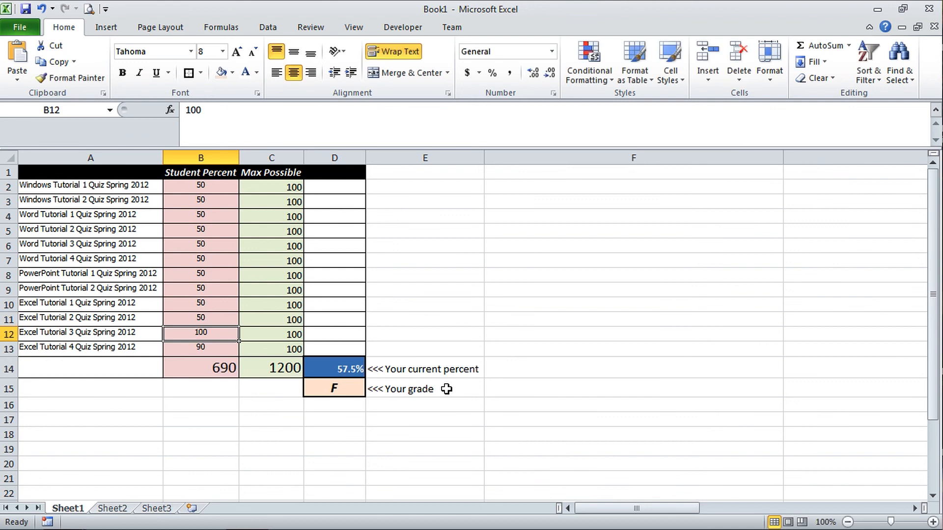
Undo all the test score changes in B2 through B11 and review the nested IF grade formula in D15
key(ctrl+z)
key(ctrl+z)
key(ctrl+z)
key(ctrl+z)
key(ctrl+z)
key(ctrl+z)
key(ctrl+z)
key(ctrl+z)
key(ctrl+z)
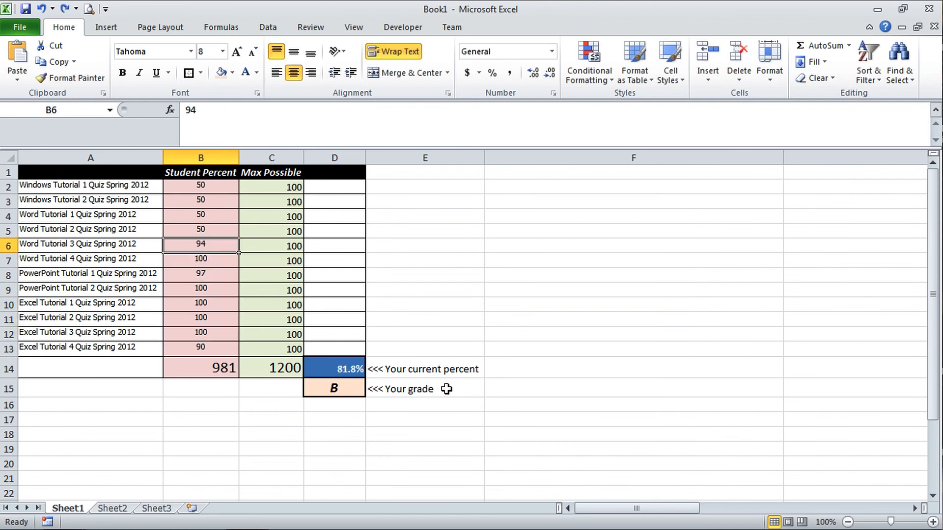
key(ctrl+z)
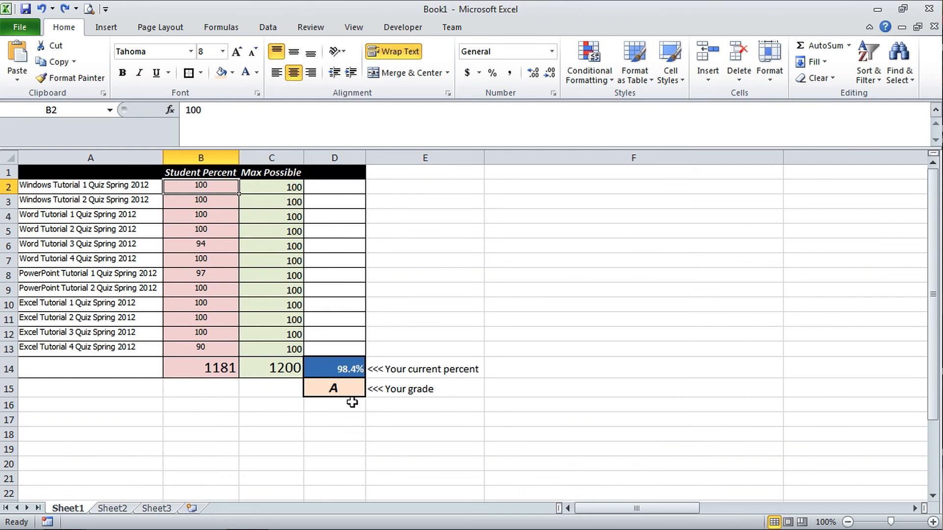
click(342, 390)
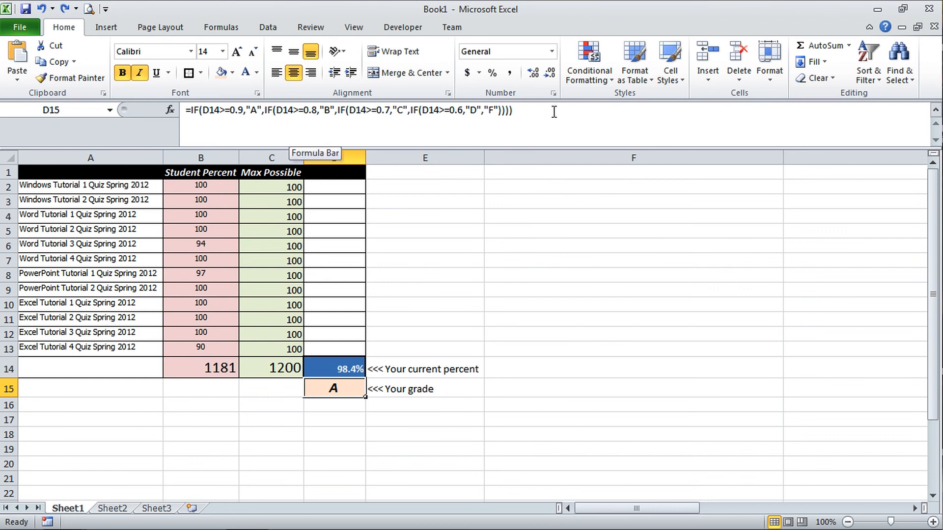
click(401, 432)
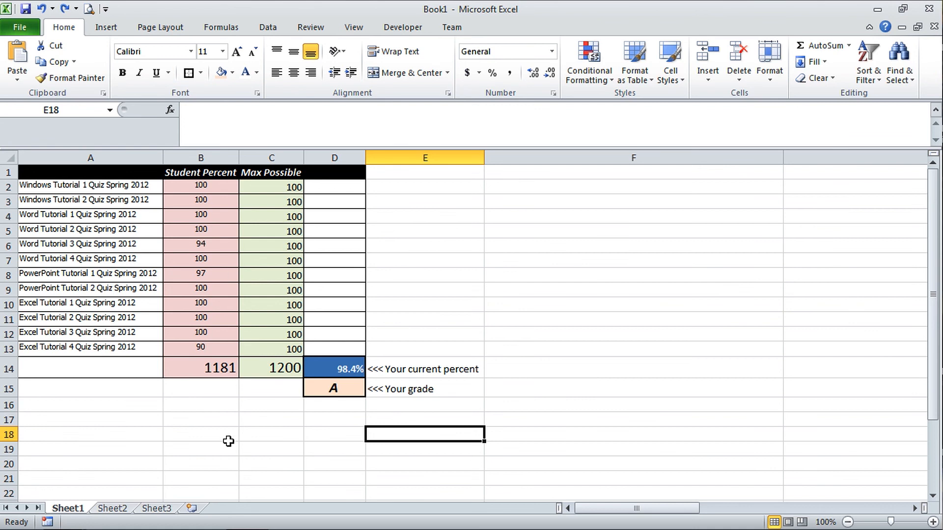
Rename the Sheet1 worksheet as Grade Sheet
double_click(69, 508)
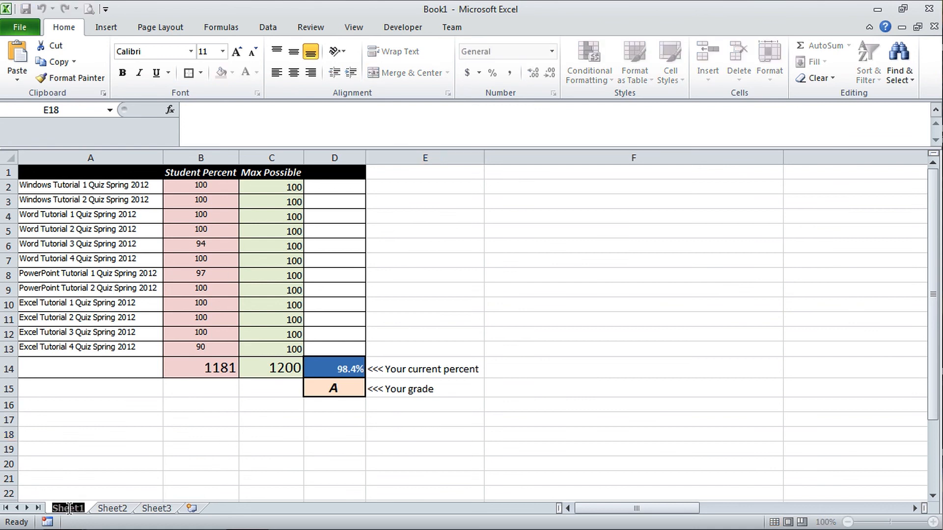
text(Grade Sheet)
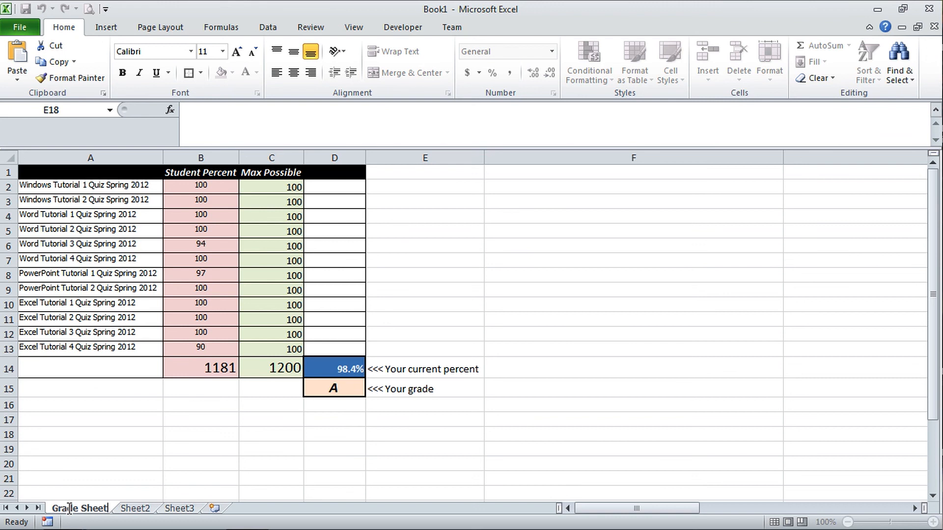
key(Return)
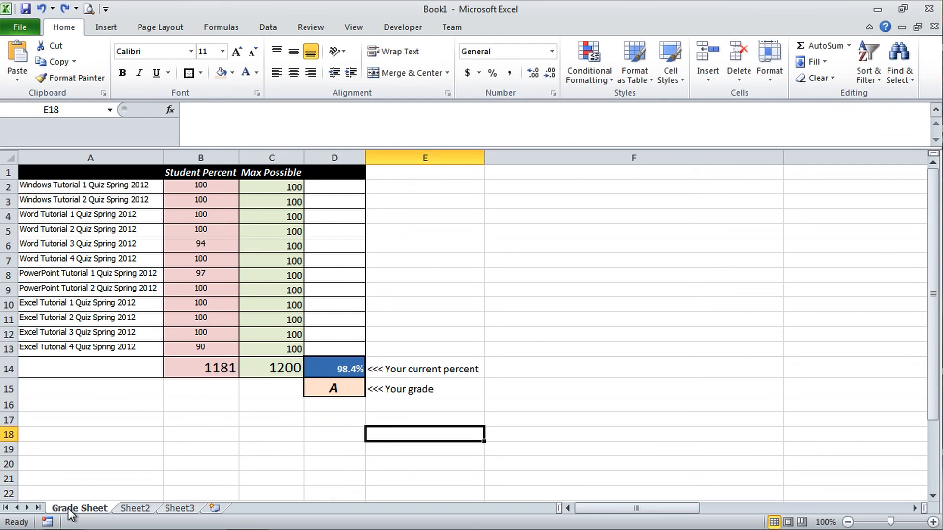
Color the Grade Sheet worksheet's tab with the standard red
right_click(106, 512)
mouse_move(165, 448)
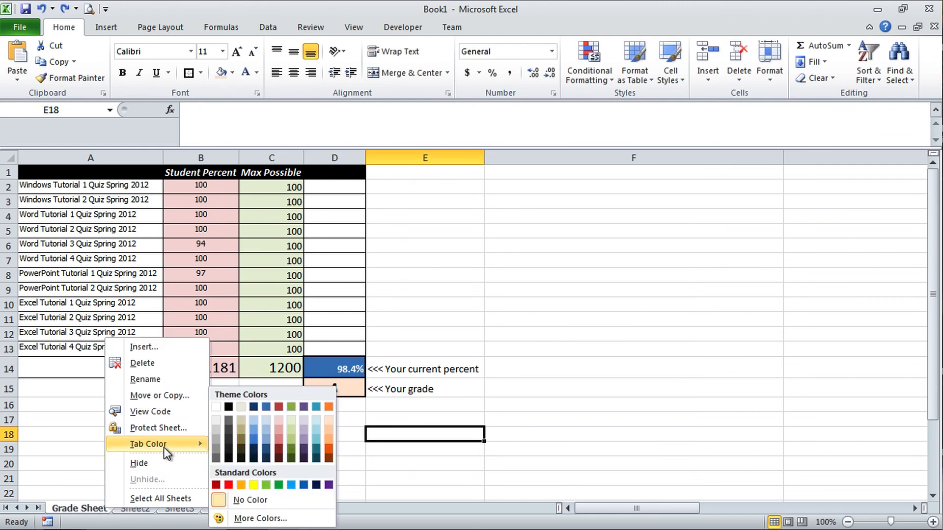
click(228, 485)
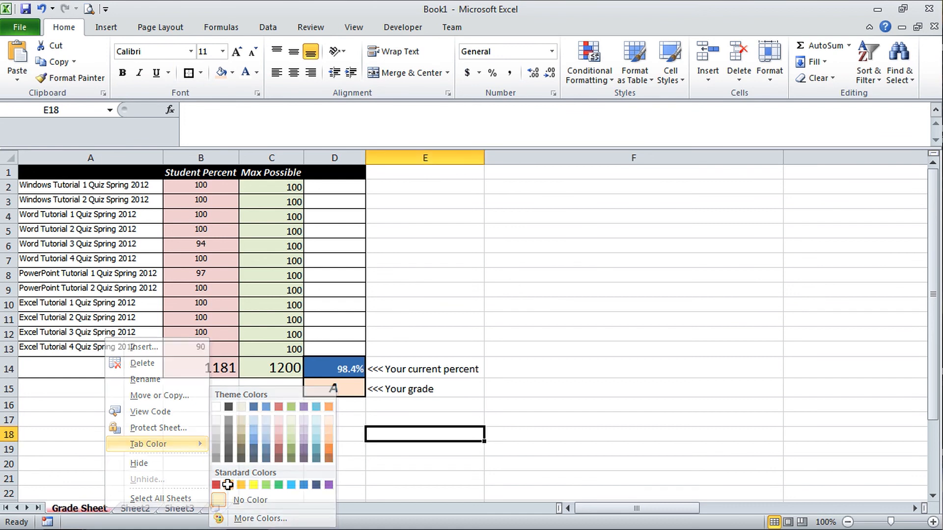
click(344, 470)
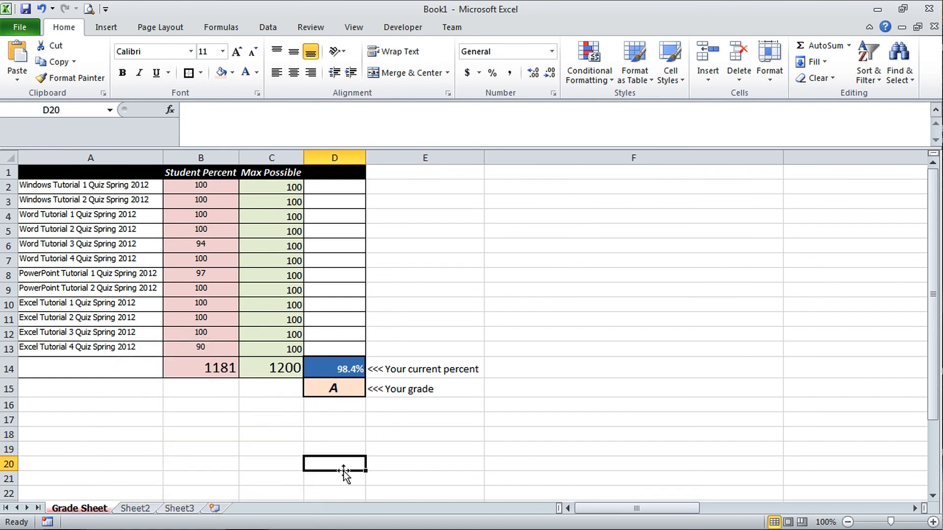
Save the workbook in the Documents library under the default name Book1.xlsx
click(16, 30)
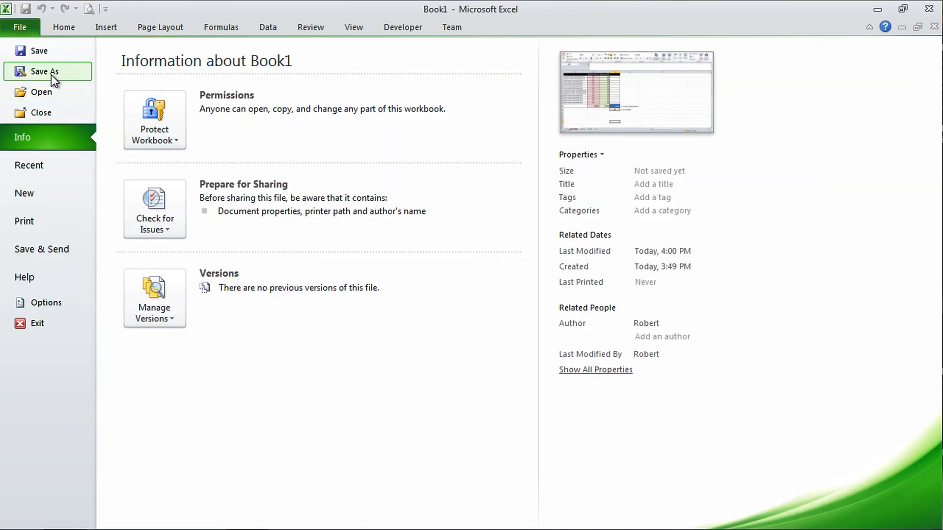
click(52, 75)
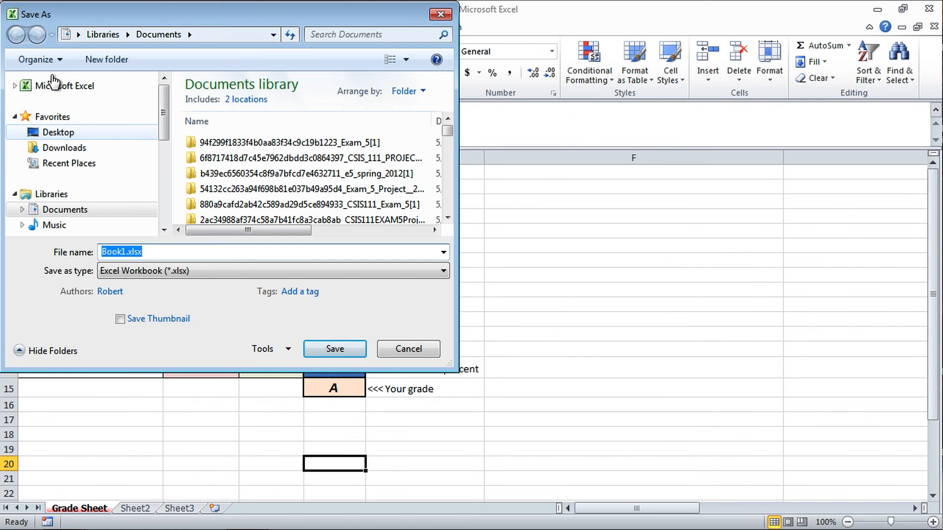
key(Return)
text(Gra)
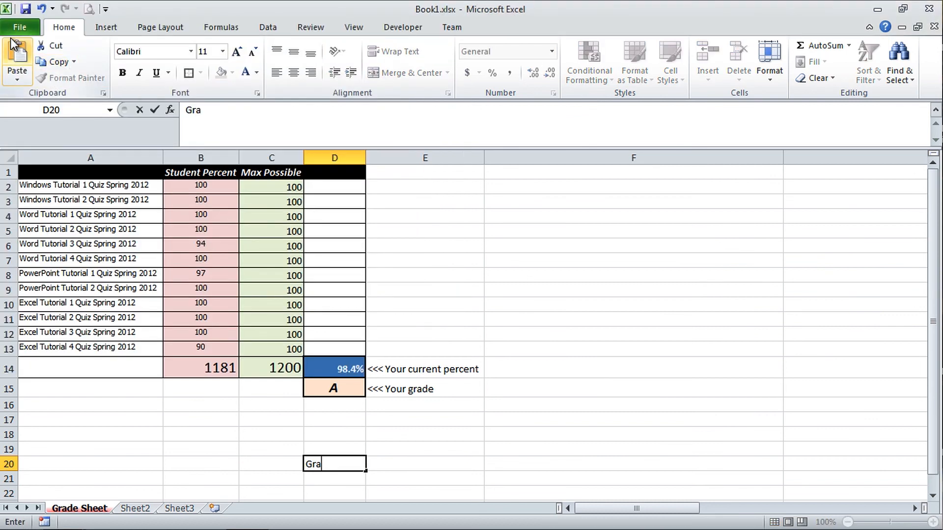
Save the workbook under the new name Grade Book in the Documents library as an Excel Workbook
click(20, 27)
click(55, 78)
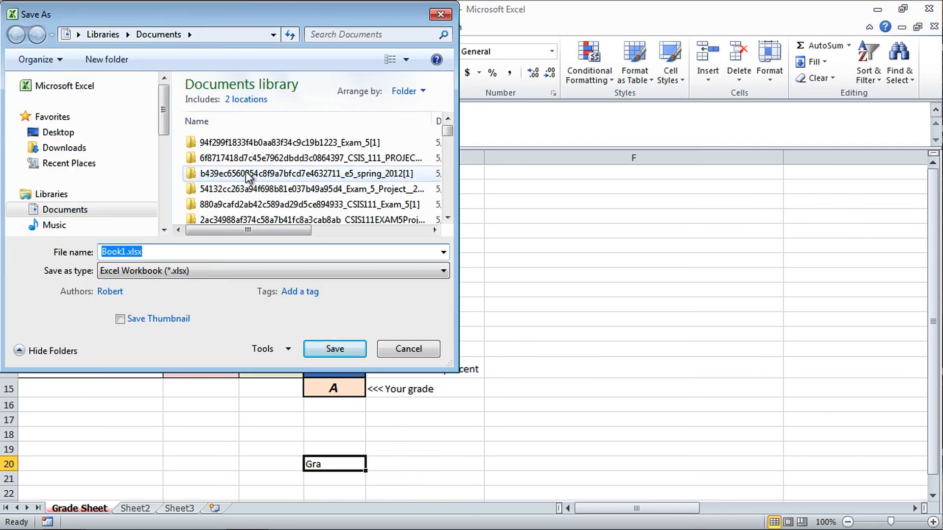
text(Grade Boo)
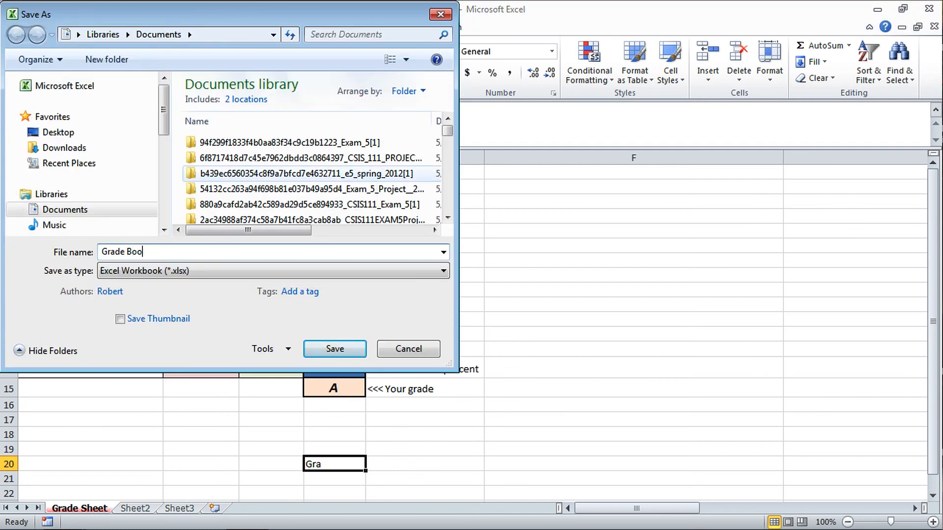
text(k)
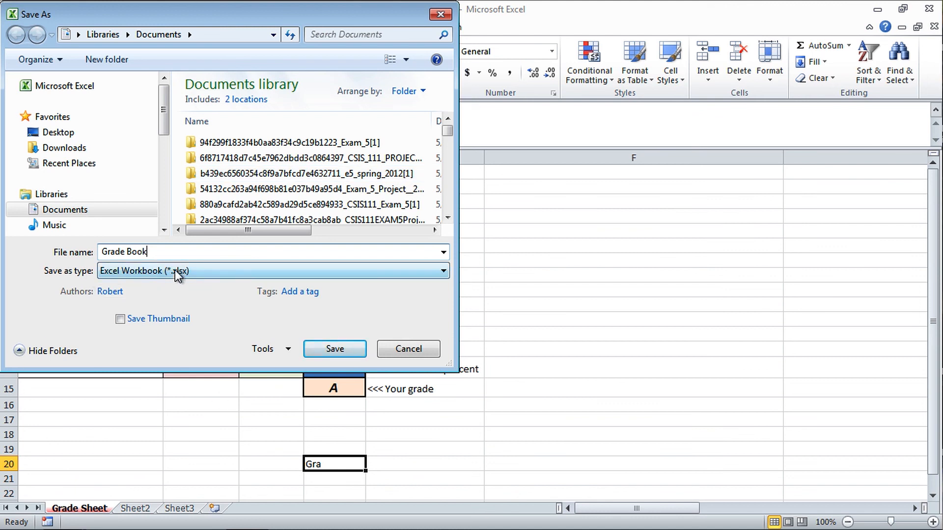
click(336, 348)
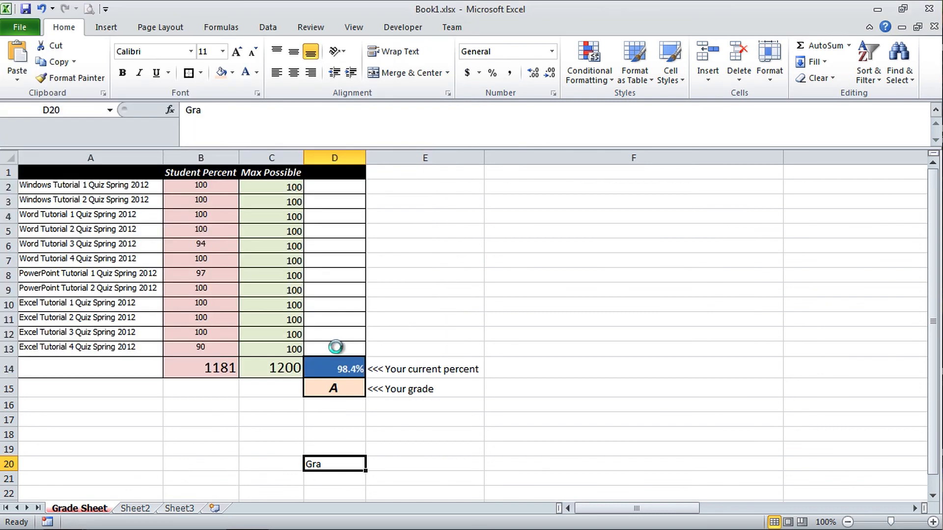
Delete the stray text Gra from cell D20
click(359, 447)
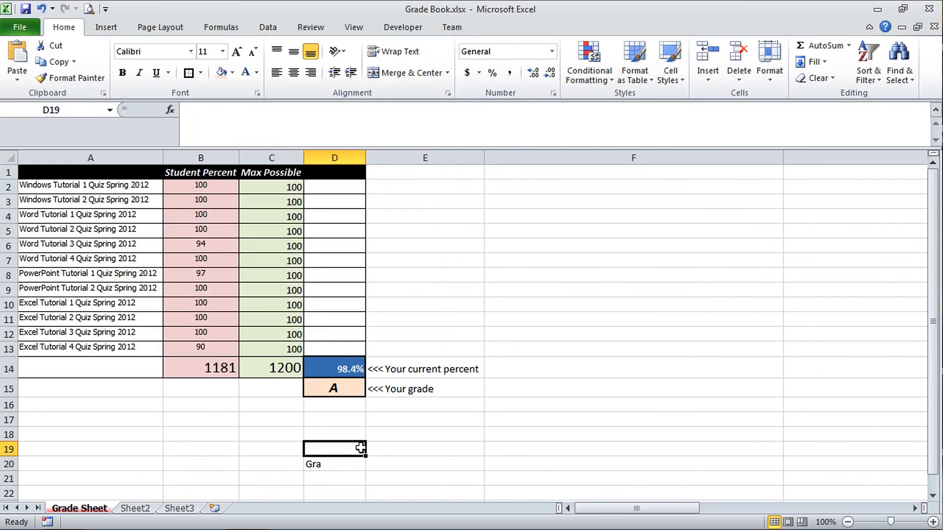
click(333, 467)
key(Delete)
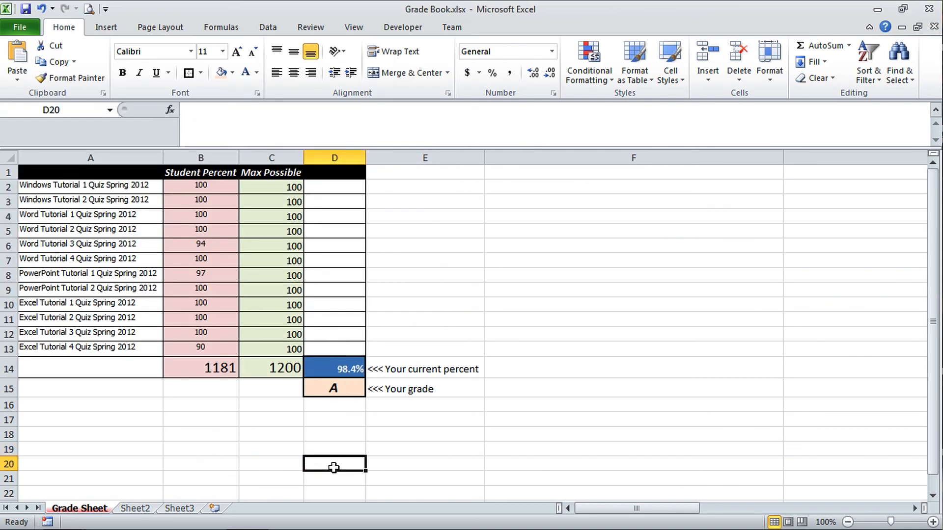
key(Return)
click(477, 389)
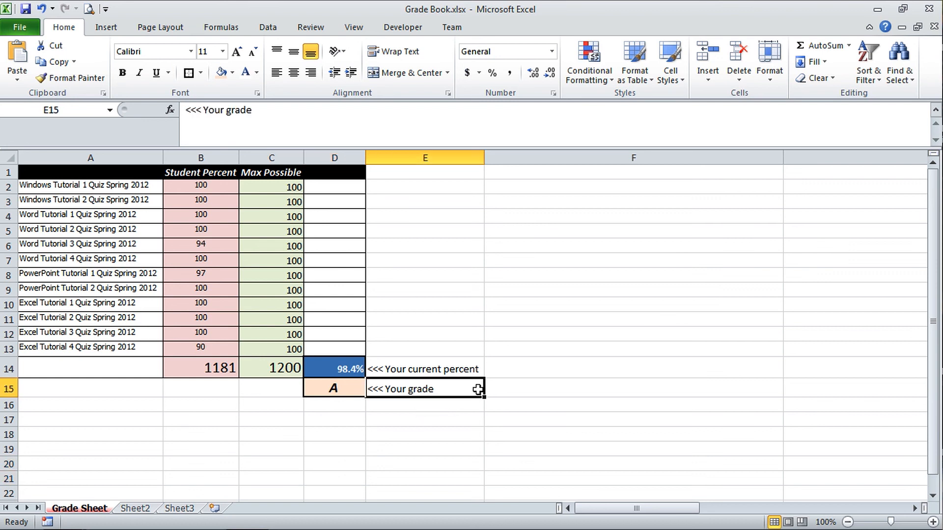